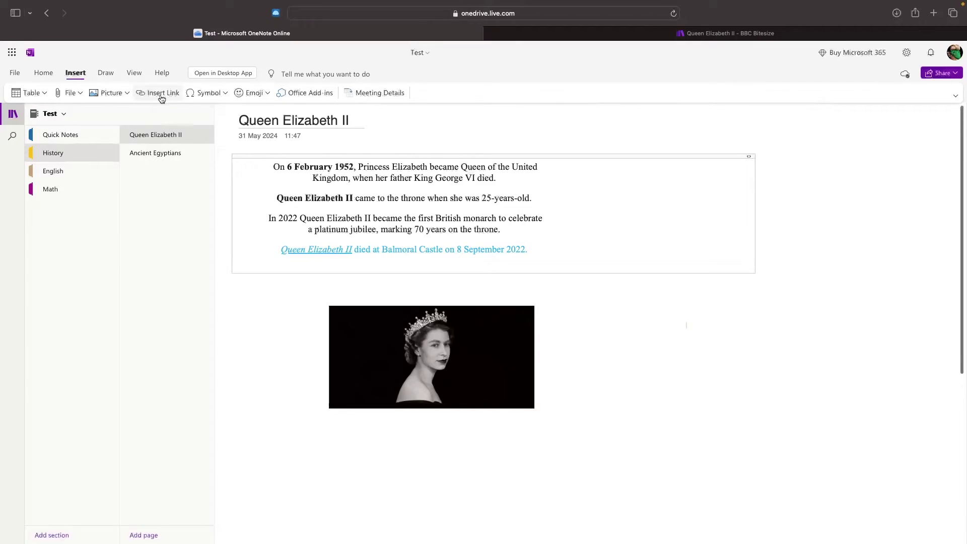
- Select the words 'Queen Elizabeth II' on the finished OneNote page
left_click_drag(277, 199, 354, 196)
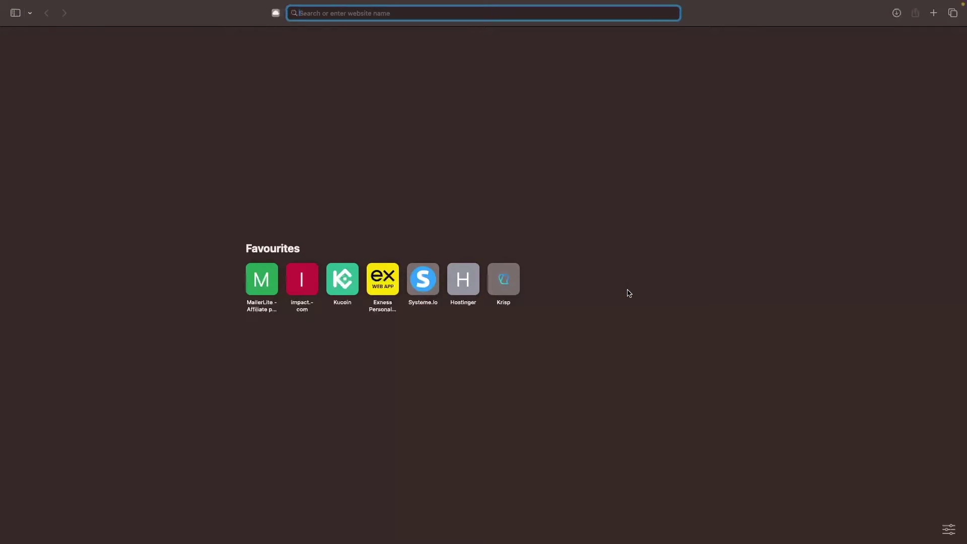
- Go to onenote.com by entering 'onenote' in Safari's address bar
type("onenote.com")
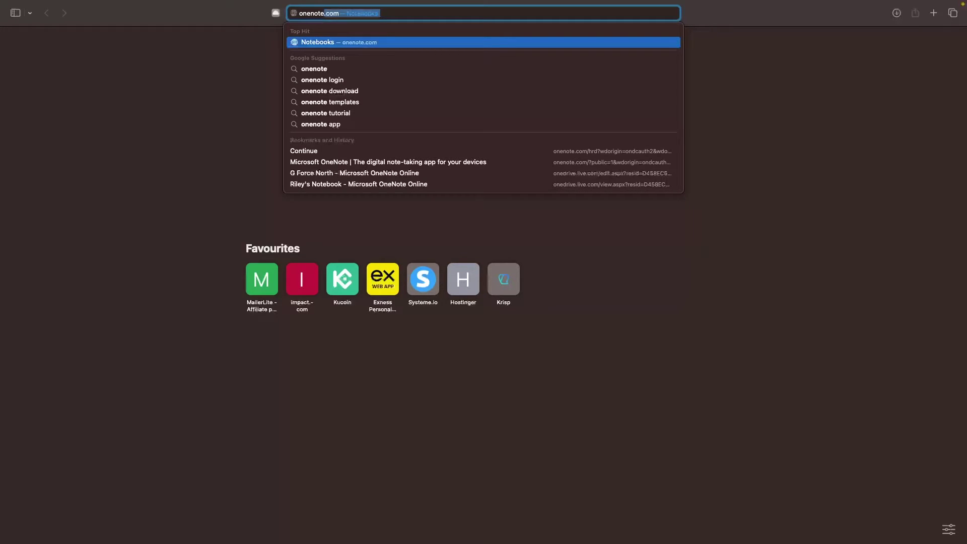
key("Return")
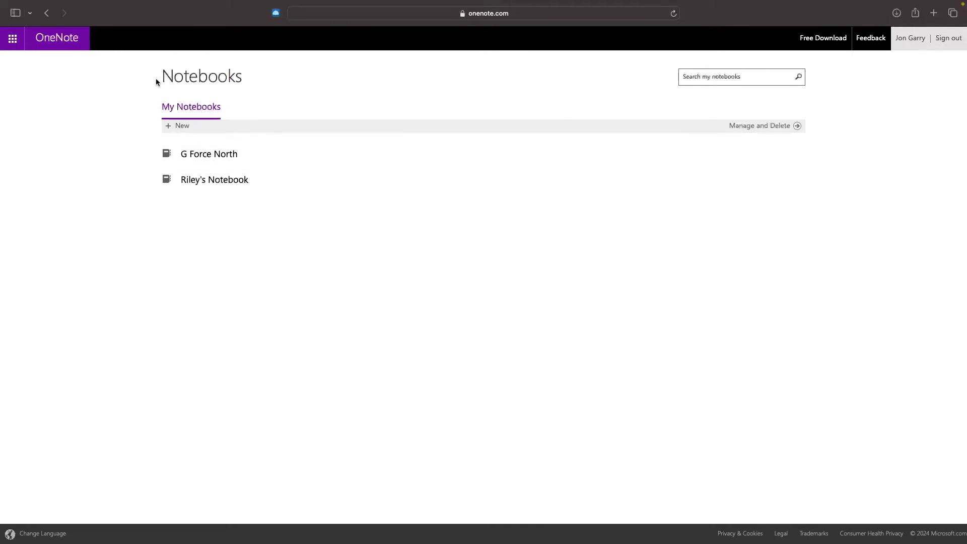
- Create a new notebook named 'Test' under My Notebooks
mouse_move(157, 79)
left_mouse_down()
mouse_move(271, 77)
mouse_move(151, 78)
left_mouse_up()
left_click(188, 127)
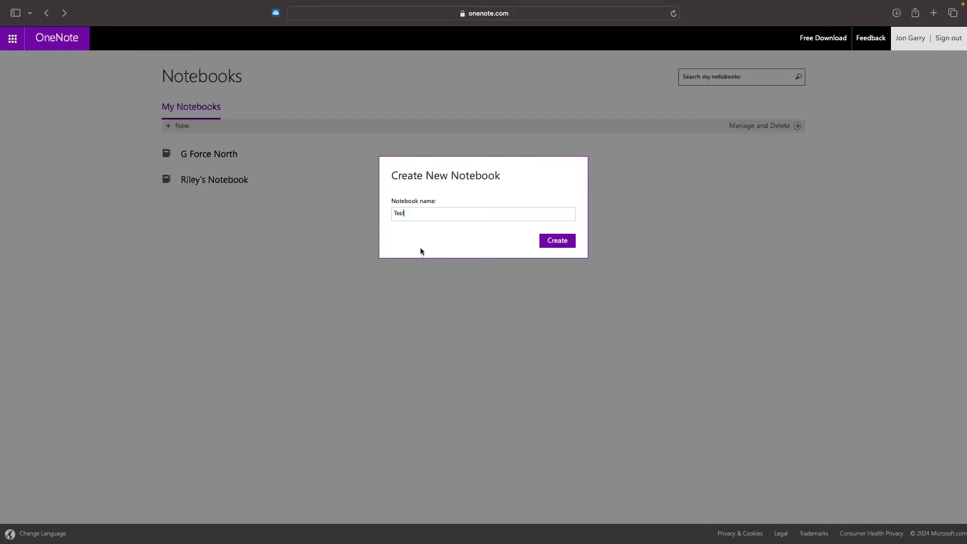
left_click(553, 242)
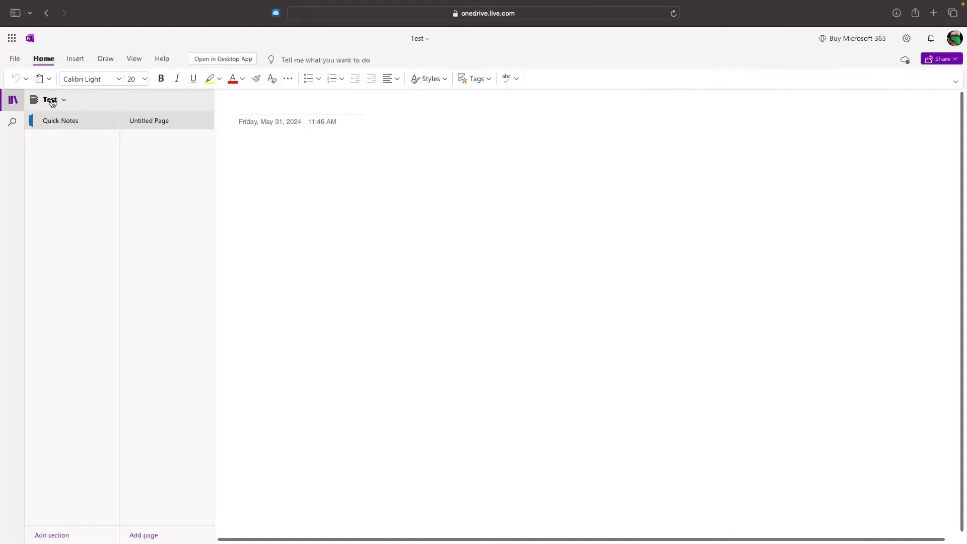
left_click(48, 100)
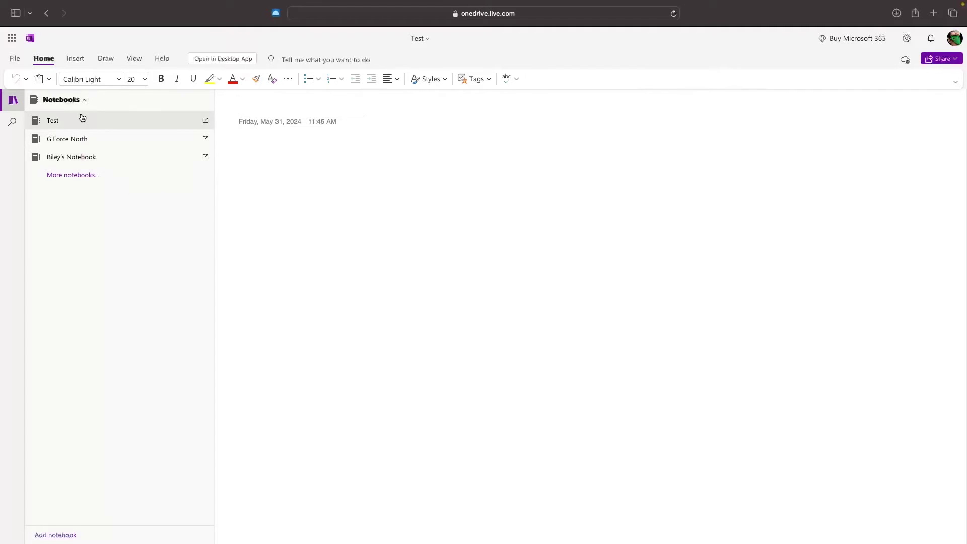
left_click(68, 538)
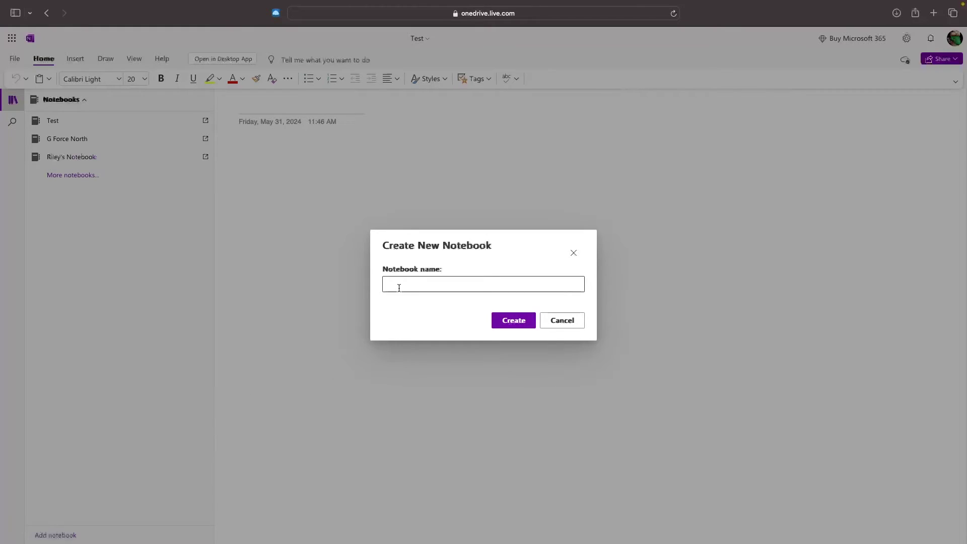
left_click(574, 250)
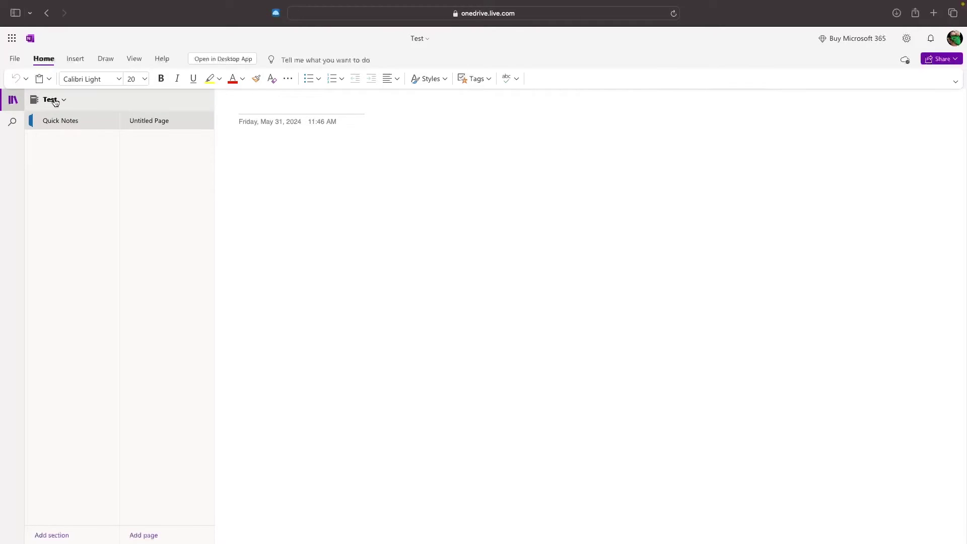
- Add History and English sections below Quick Notes
right_click(70, 127)
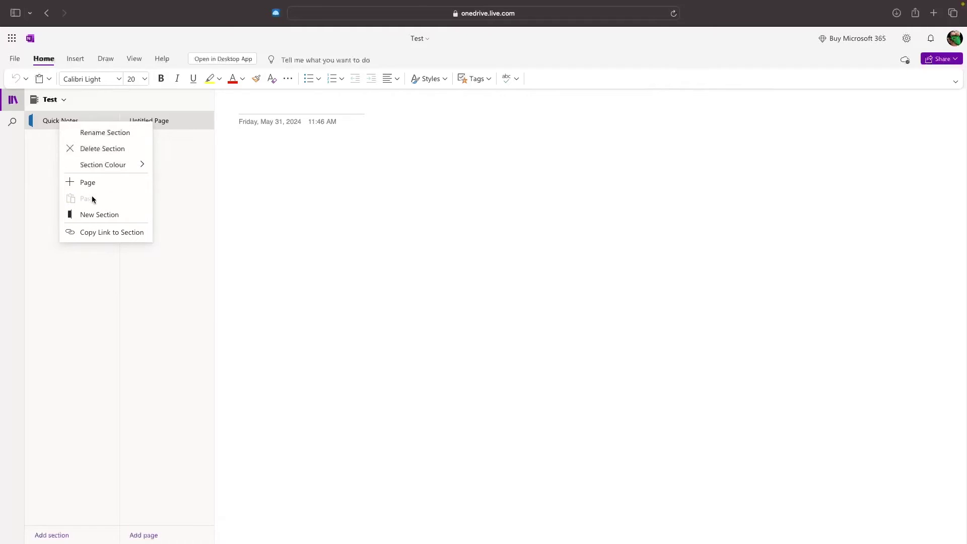
left_click(101, 215)
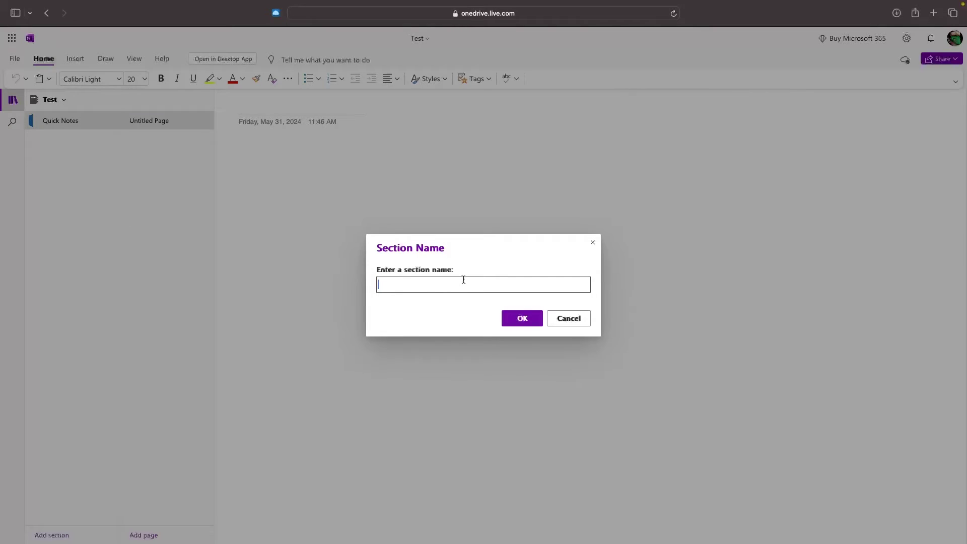
type("History")
left_click(501, 316)
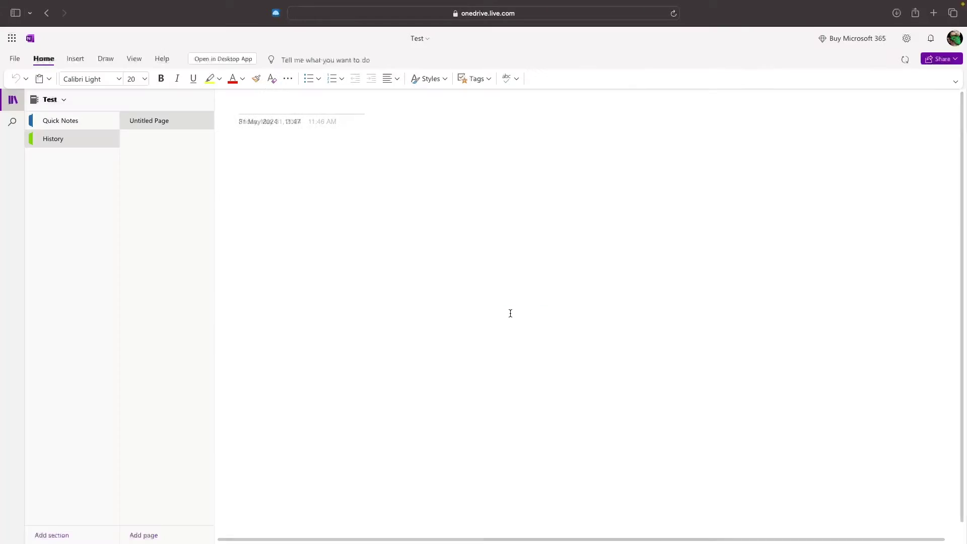
right_click(63, 145)
left_click(106, 234)
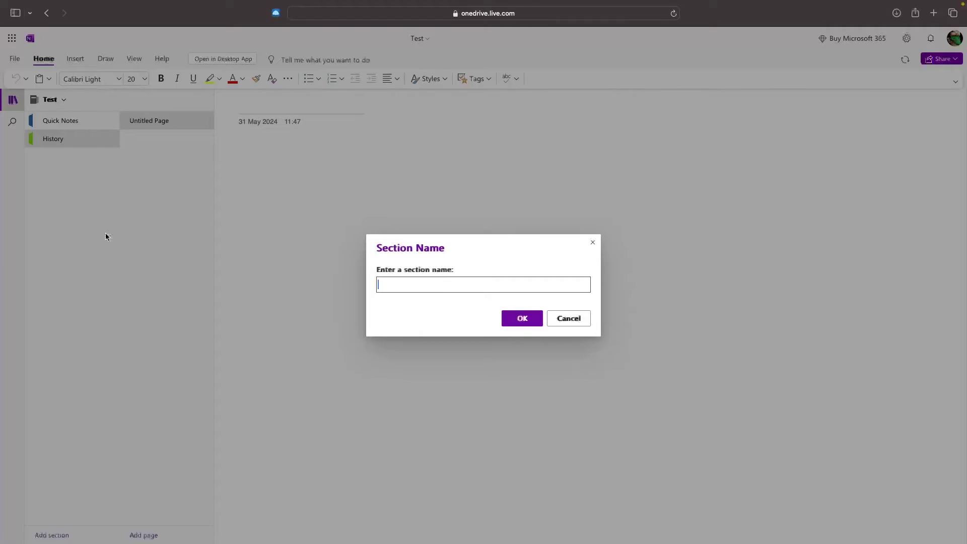
type("English")
key("Return")
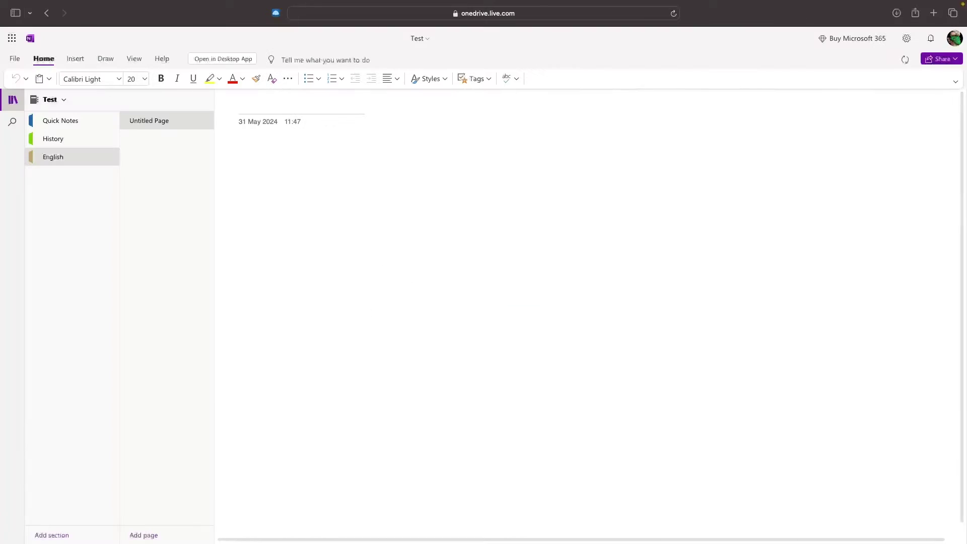
- Add a Math section below English
right_click(66, 165)
left_click(65, 166)
right_click(65, 166)
left_click(98, 257)
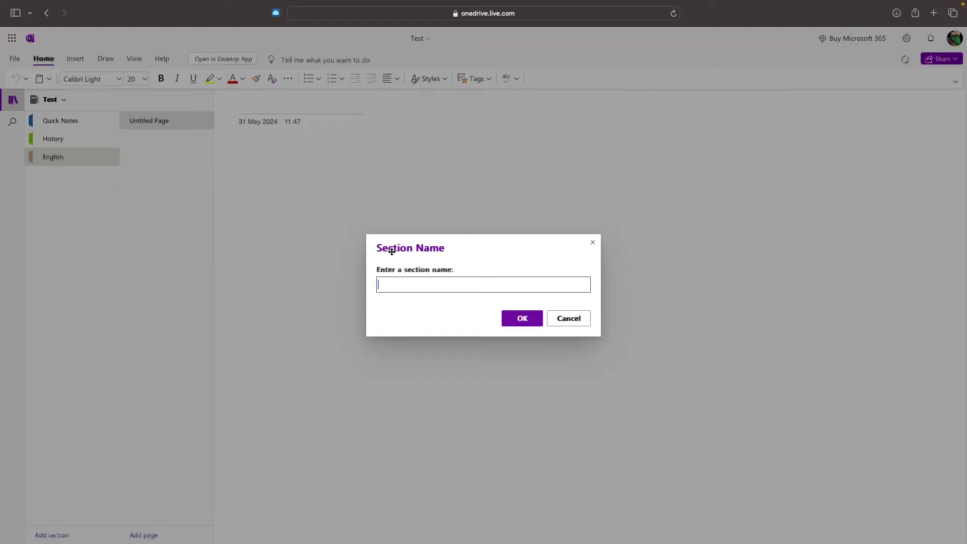
type("Math")
key("Return")
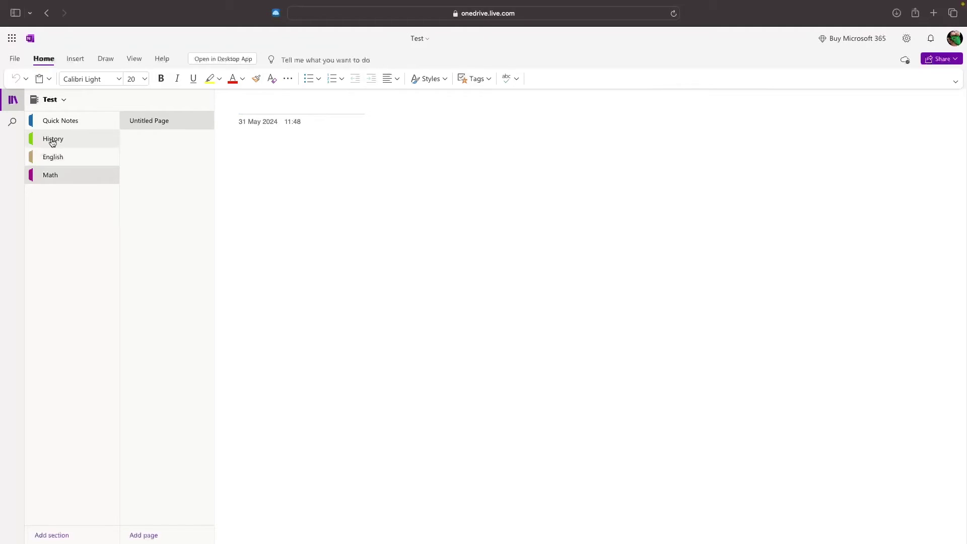
- Set the History section's Section Colour to Yellow
right_click(52, 144)
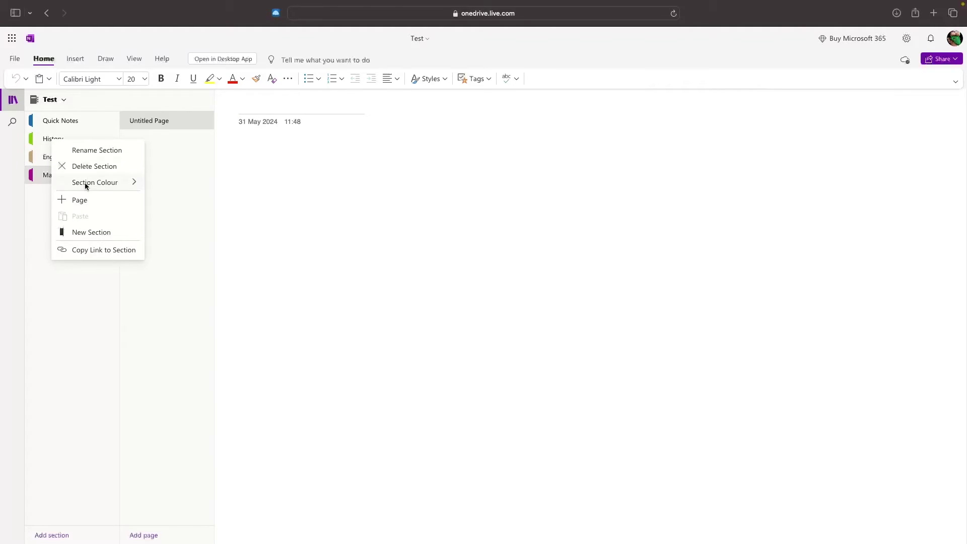
mouse_move(116, 183)
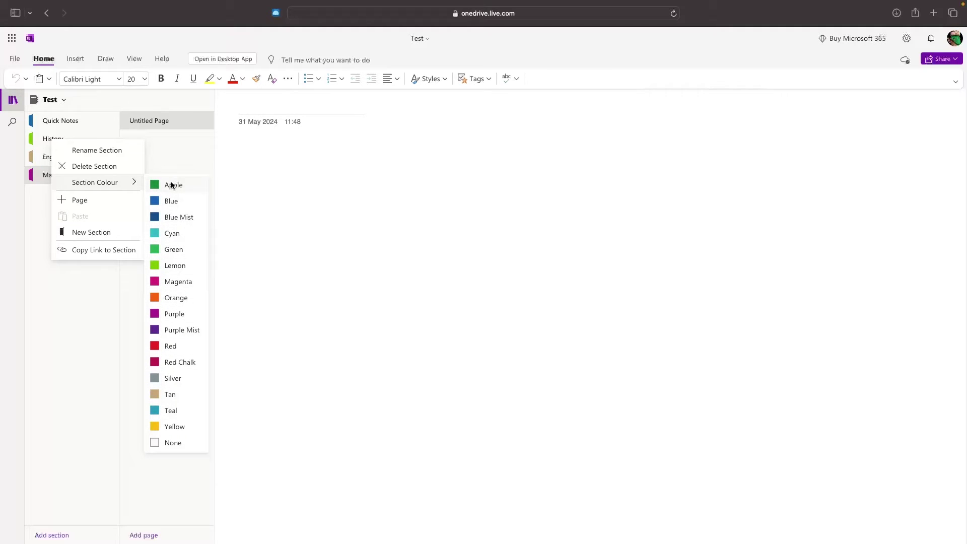
key("Escape")
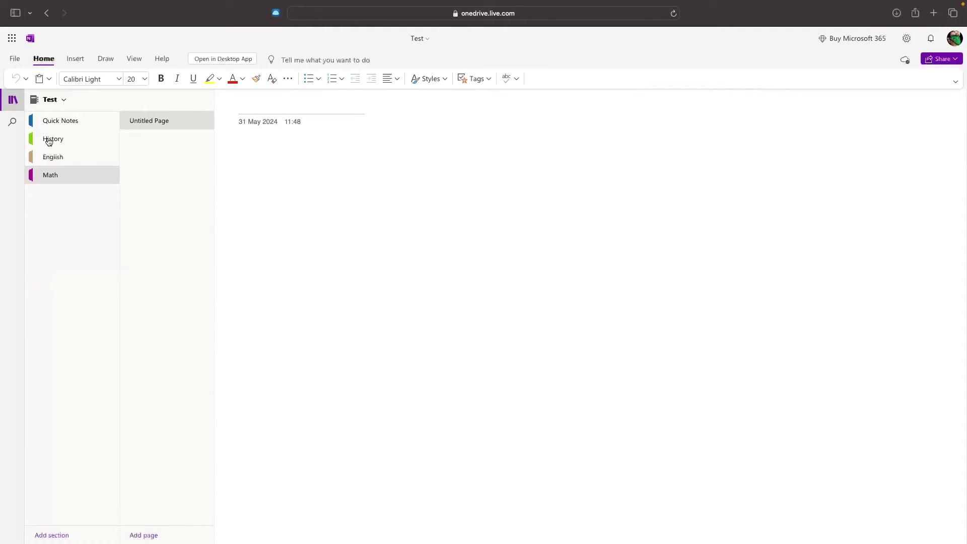
right_click(42, 139)
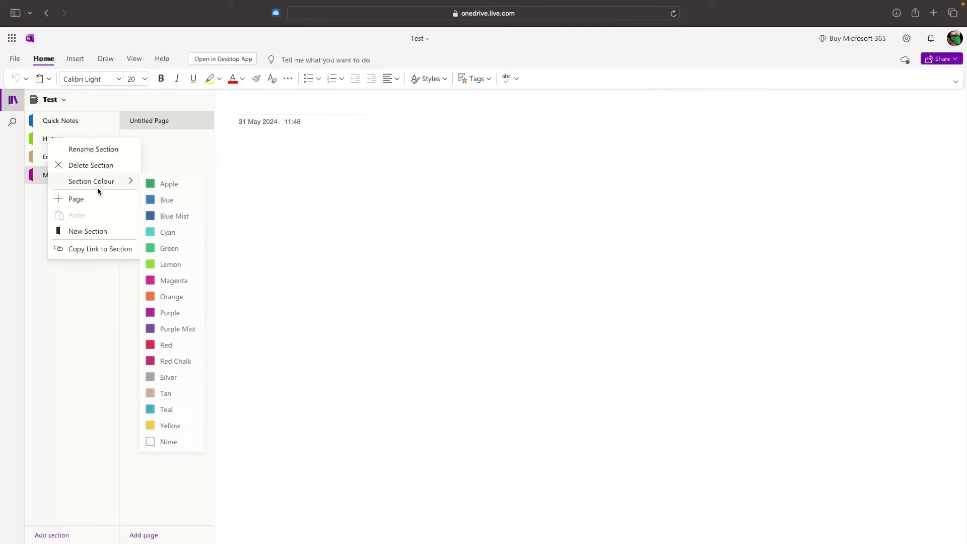
left_click(171, 426)
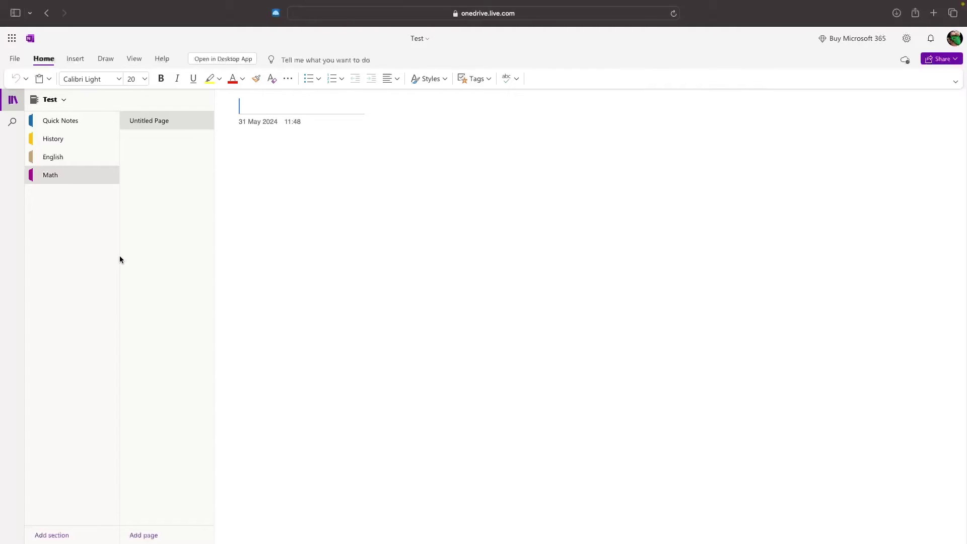
- Title the History page 'Queen Elizabeth II' and add a second page 'Ancient Egyptians'
left_click(43, 146)
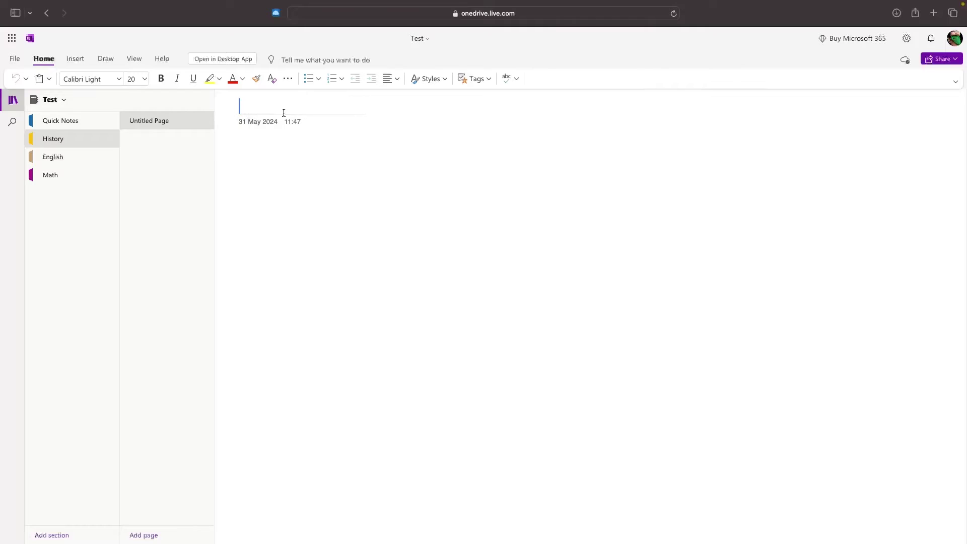
type("Queen Elizabeth II")
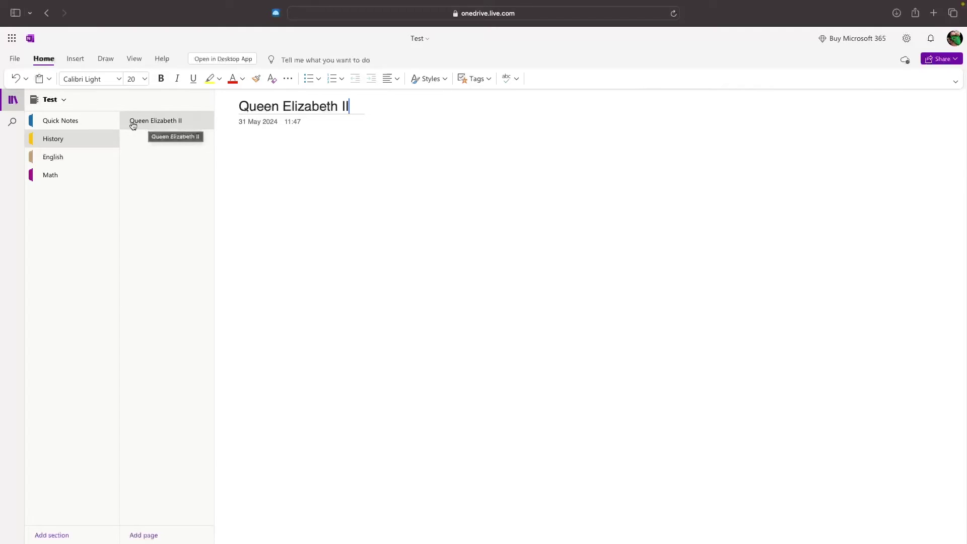
right_click(191, 123)
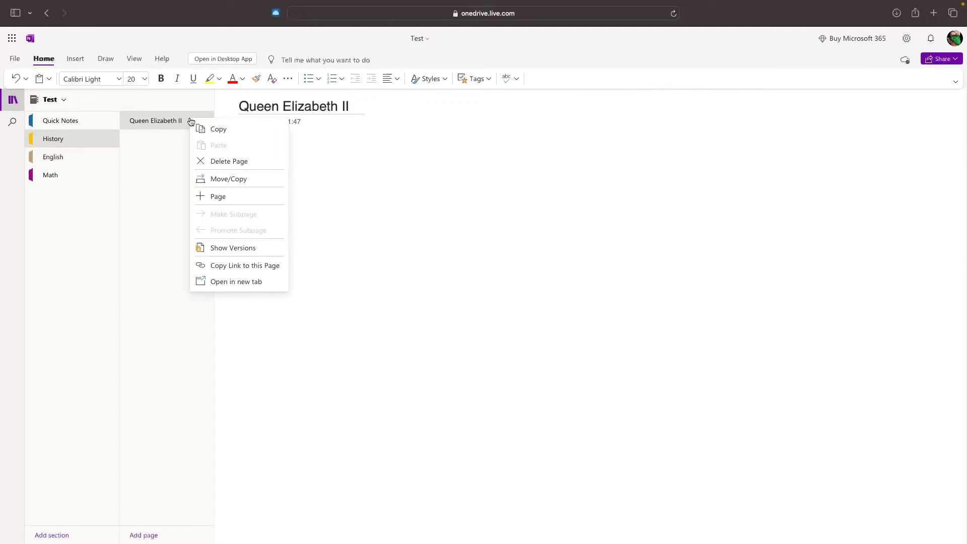
left_click(216, 197)
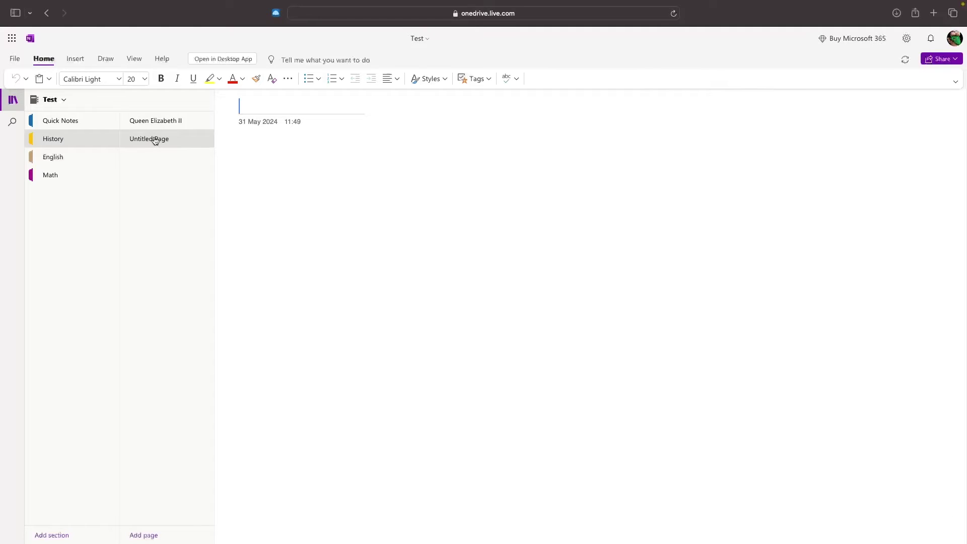
left_click(69, 147)
type("Ancient Egyptians")
key("Return")
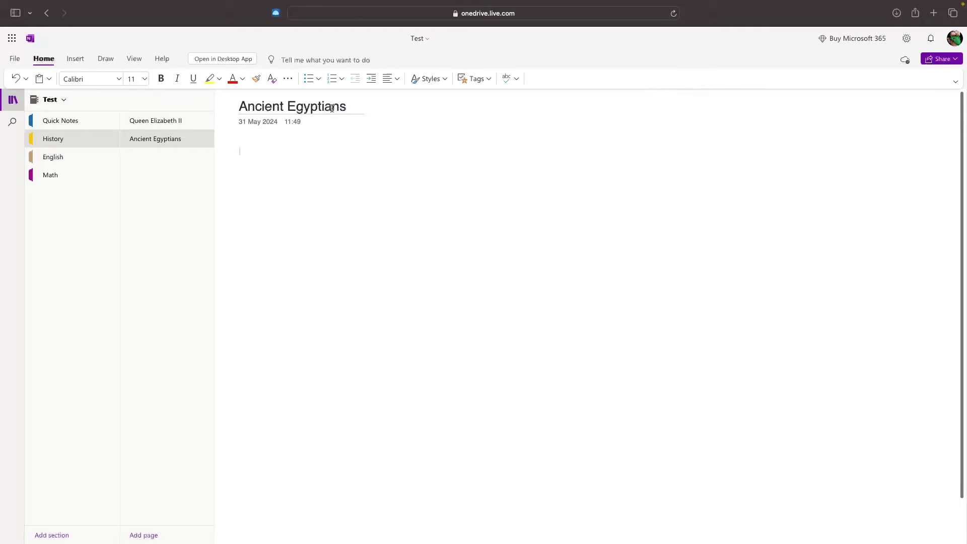
left_click(162, 121)
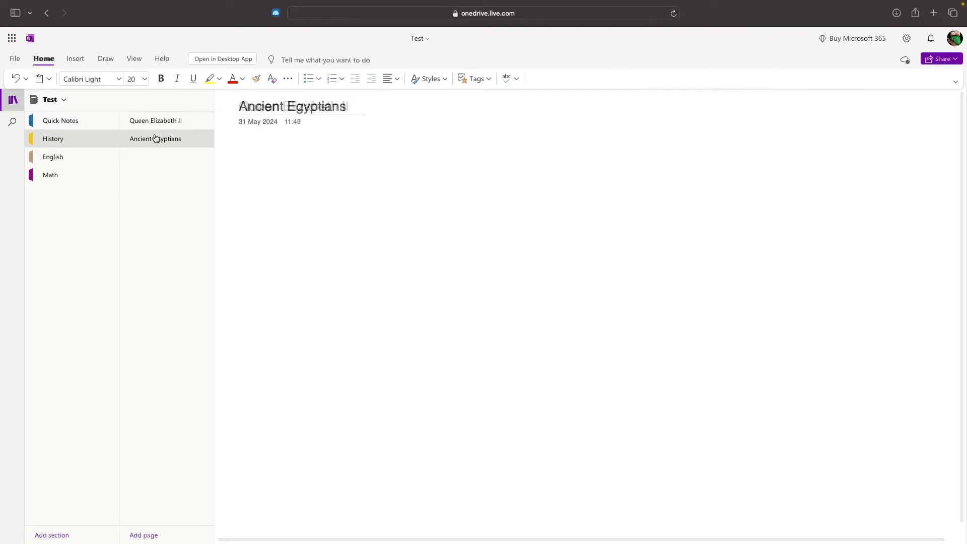
- Title the English section's page 'Homer's Illiad'
left_click(56, 156)
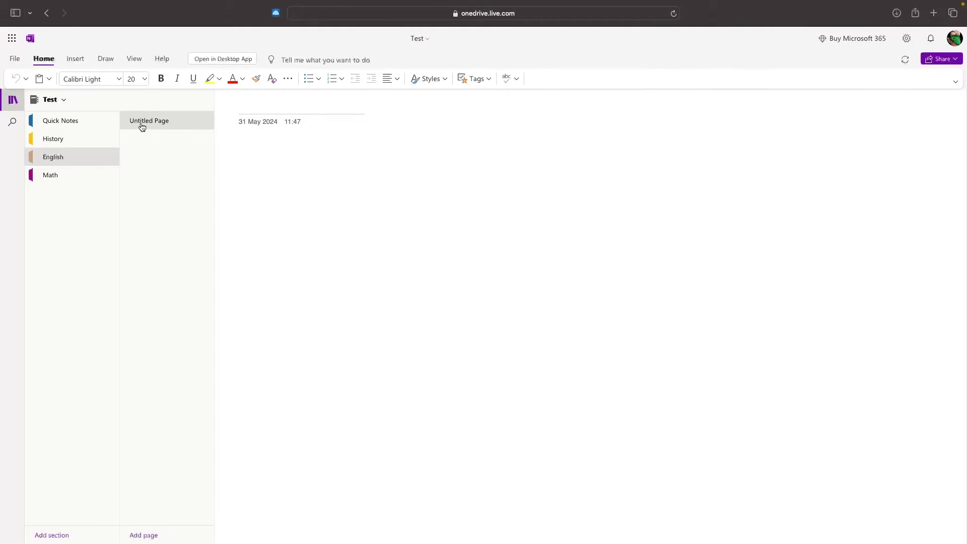
type("Homer's Illiad")
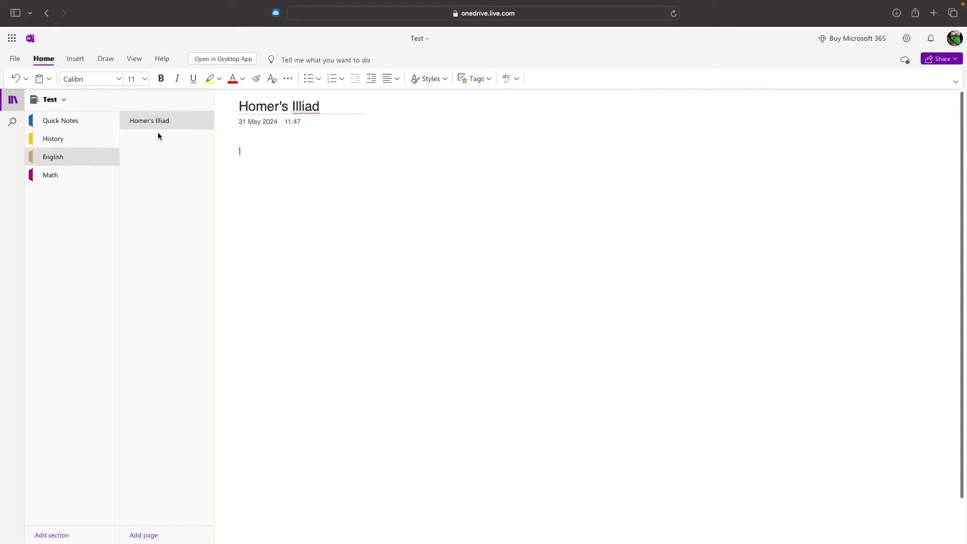
left_click(81, 135)
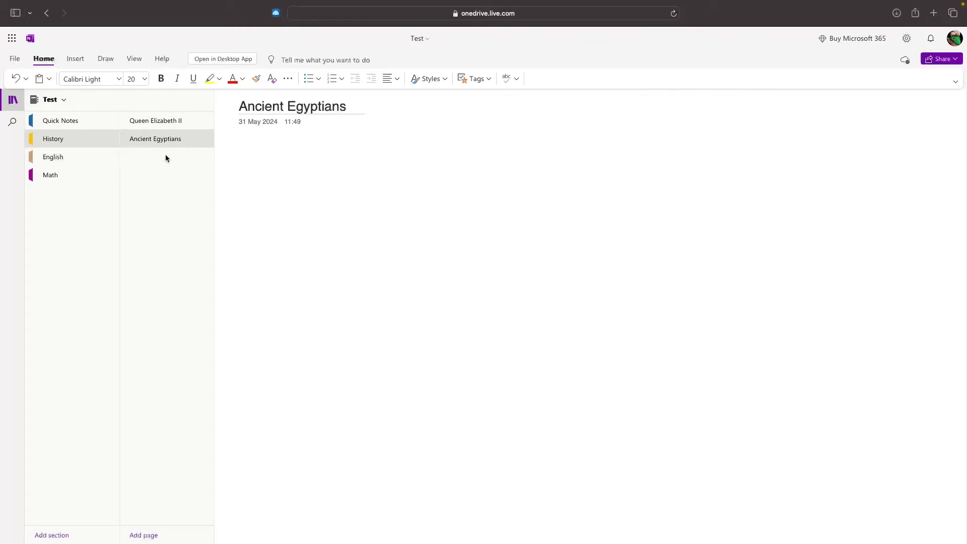
- Paste the four copied Queen Elizabeth II paragraphs below the page title
left_click(159, 121)
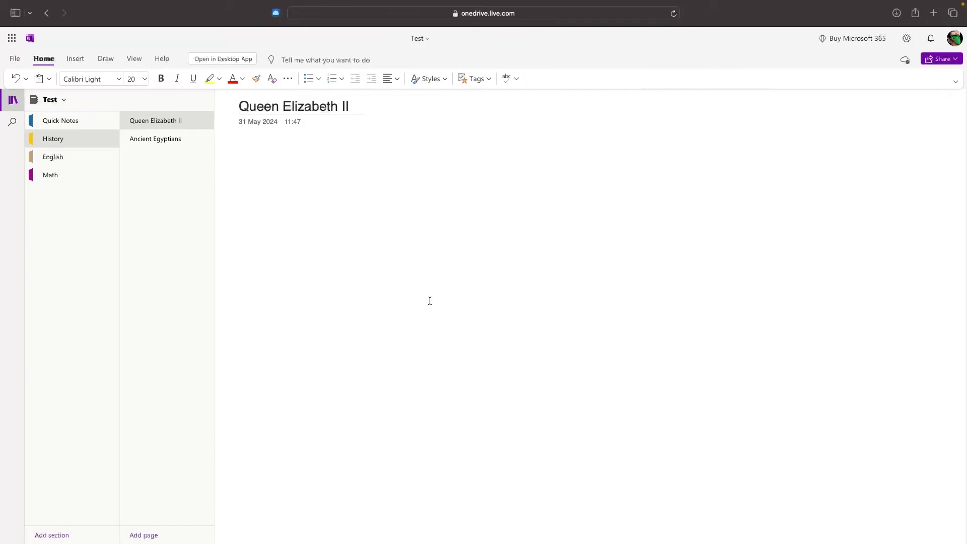
key("Return")
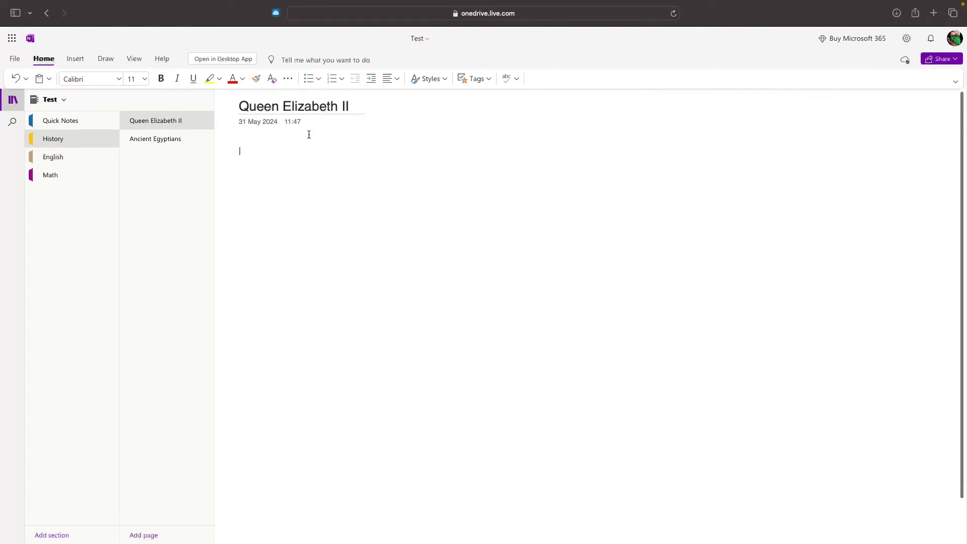
type("On 6 February 1952, Princess Elizabeth became Queen of the United Kingdom, when her father King George VI died.  Queen Elizabeth II came to the throne when she was 25-years-old.  In 2022 Queen Elizabeth II became the first British monarch to celebrate a platinum jubilee, marking 70 years on the throne.  Queen Elizabeth II died at Balmoral Castle on 8 September 2022.")
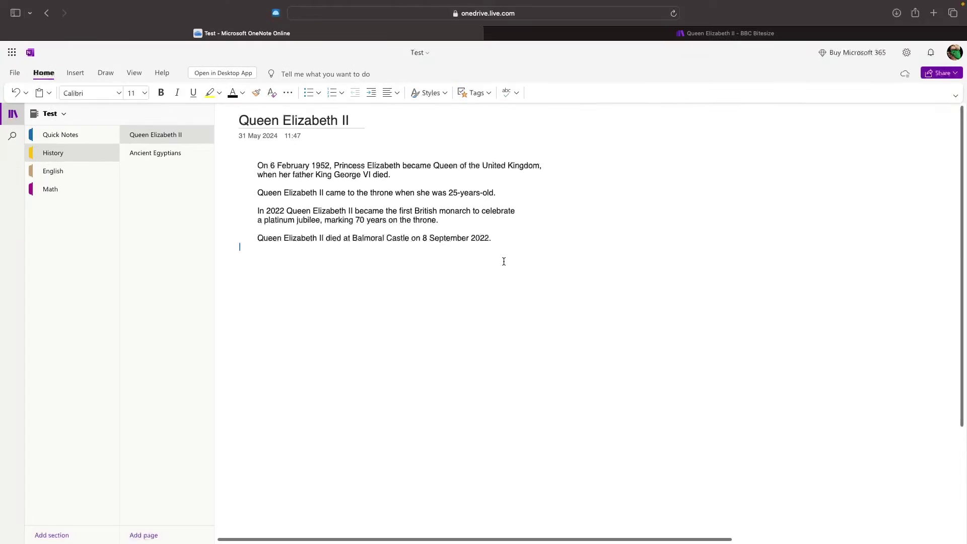
left_click_drag(504, 261, 242, 169)
left_click(355, 239)
- Format all four paragraphs in Times New Roman at size 14
left_click_drag(333, 251, 314, 173)
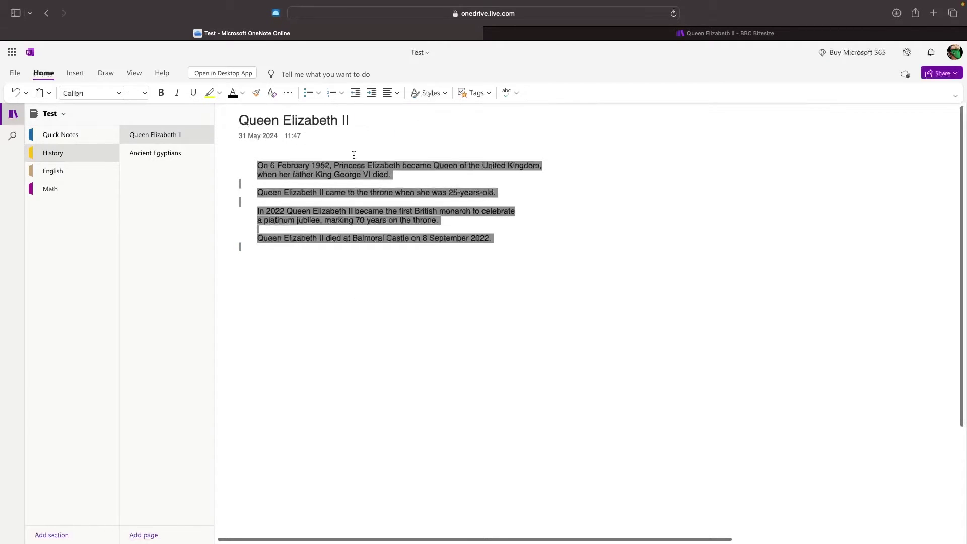
left_click(119, 92)
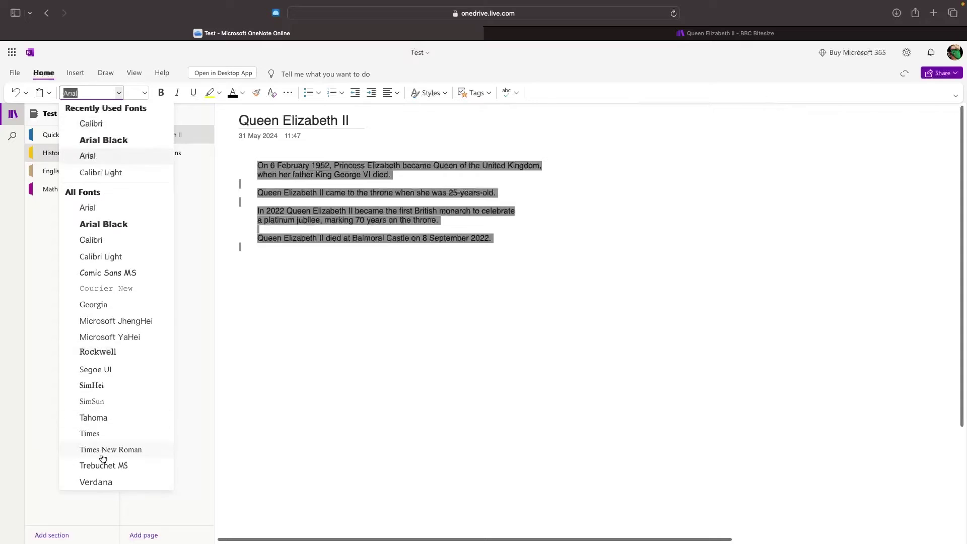
left_click(133, 450)
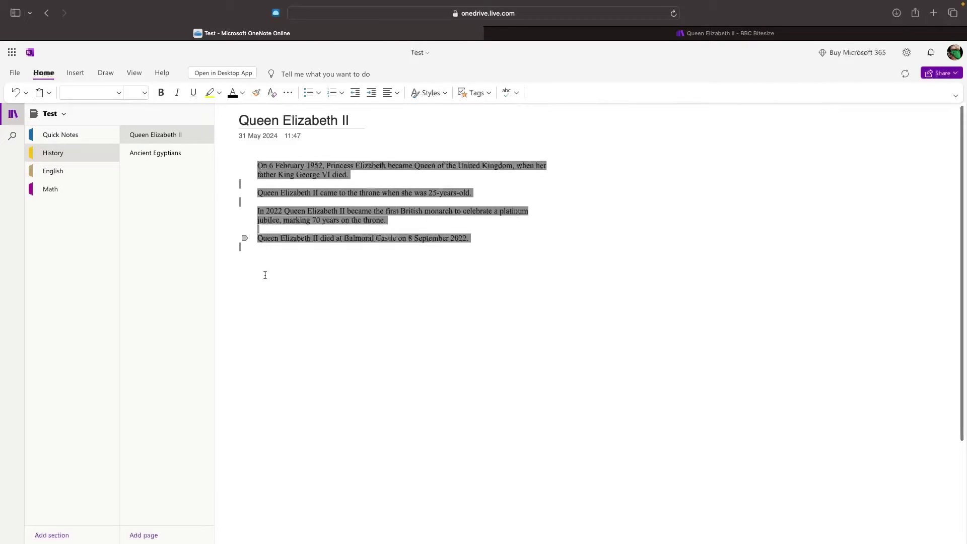
left_click(144, 94)
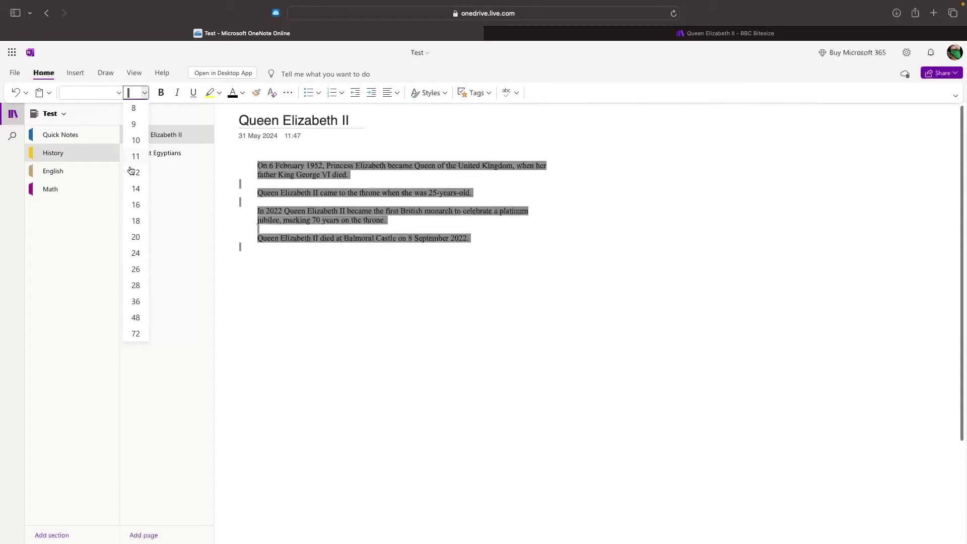
left_click(135, 189)
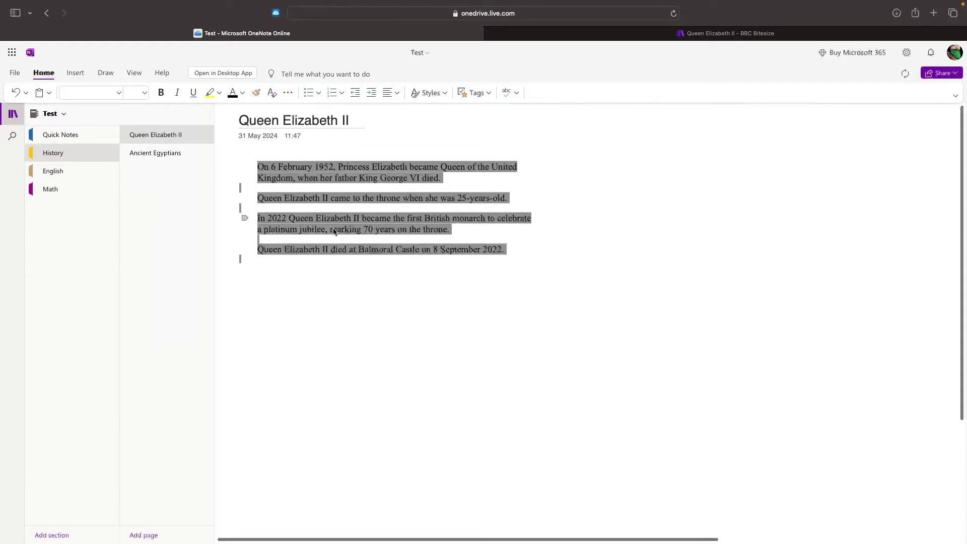
left_click(368, 274)
left_click(160, 95)
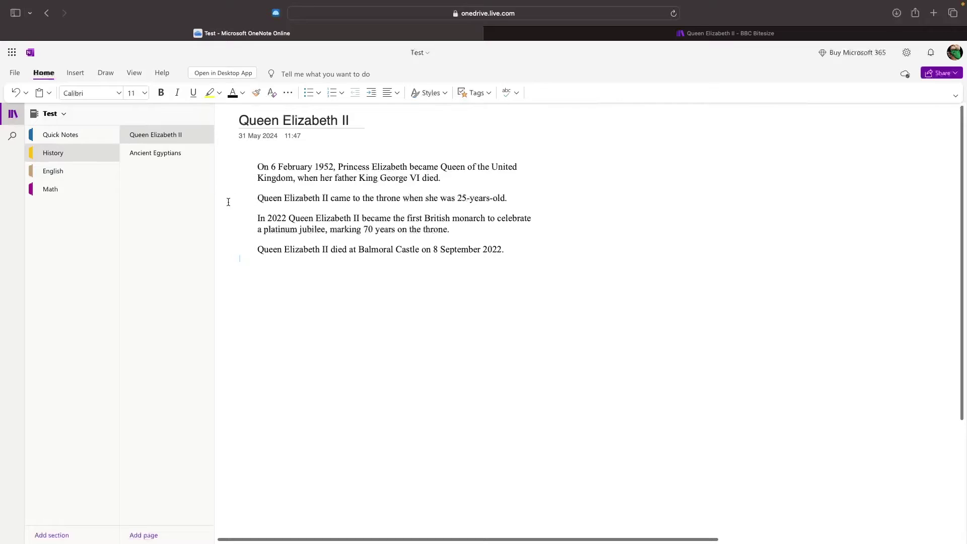
- Bold 'Queen Elizabeth II' in paragraph two and '6 February 1952' in paragraph one
left_click_drag(258, 198, 328, 198)
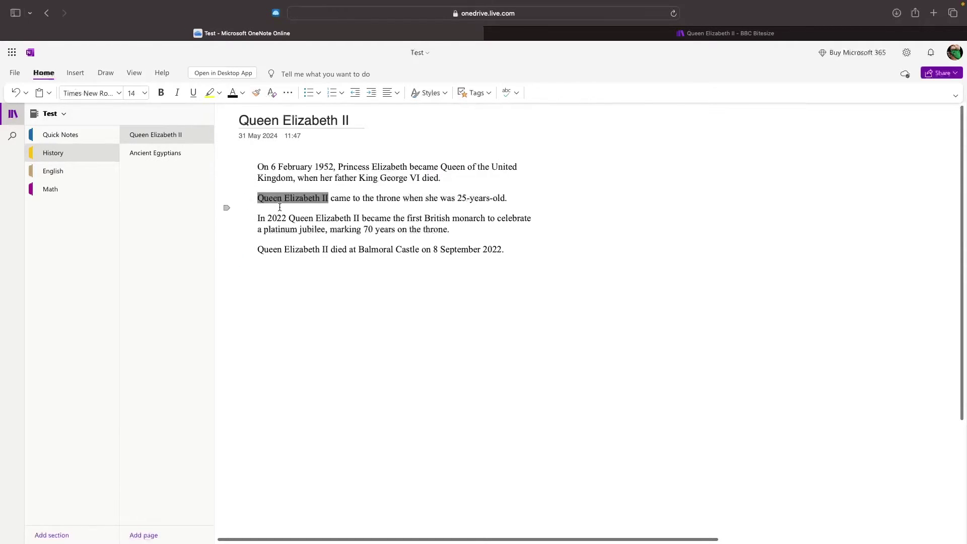
left_click(161, 93)
left_click(353, 272)
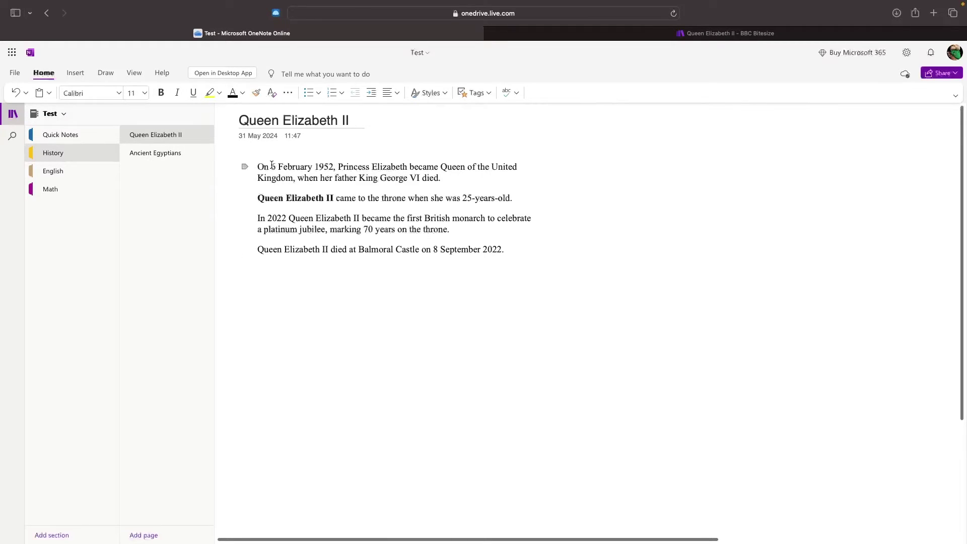
left_click_drag(270, 166, 336, 165)
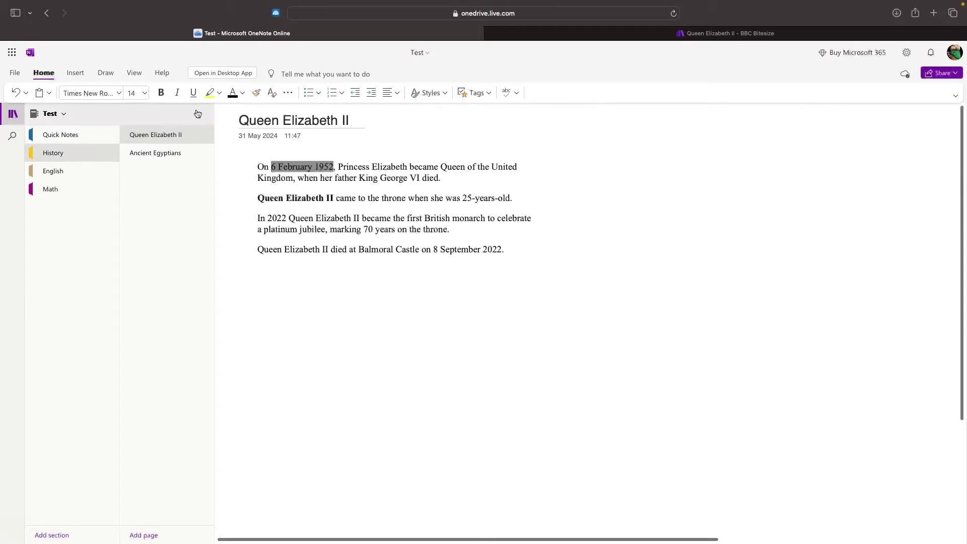
left_click(160, 92)
left_click(324, 291)
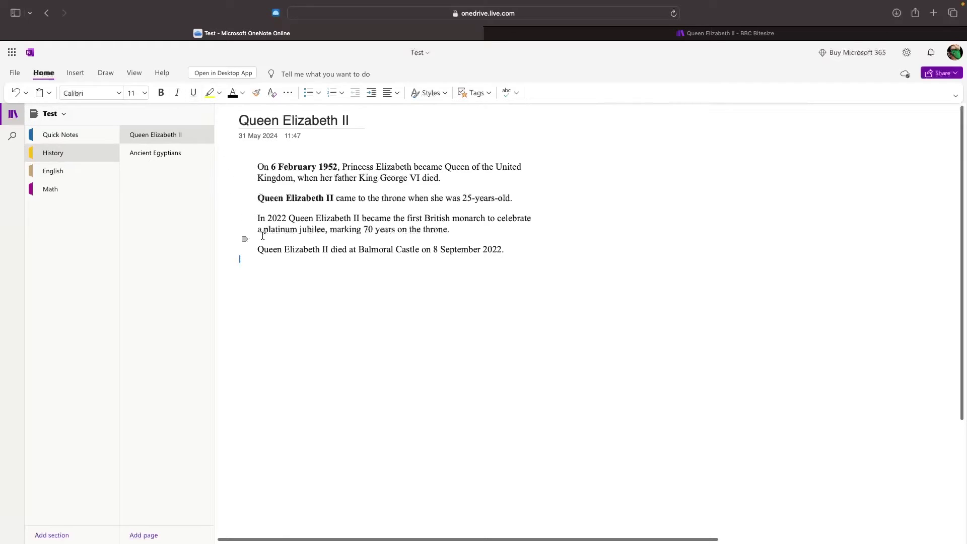
- Italicise and underline the last line's 'Queen Elizabeth II' and colour that line light blue
left_click_drag(257, 249, 329, 250)
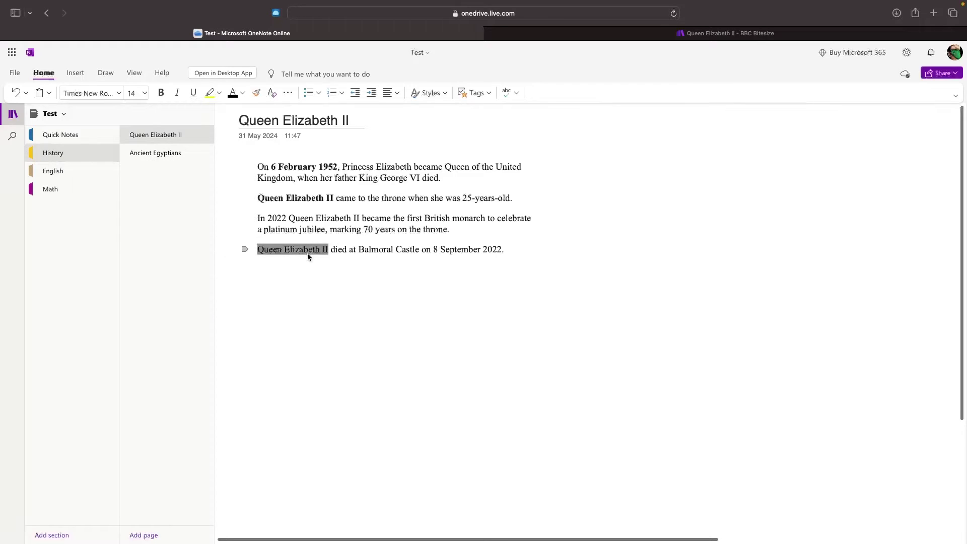
left_click(179, 93)
key("ctrl+u")
left_click(317, 279)
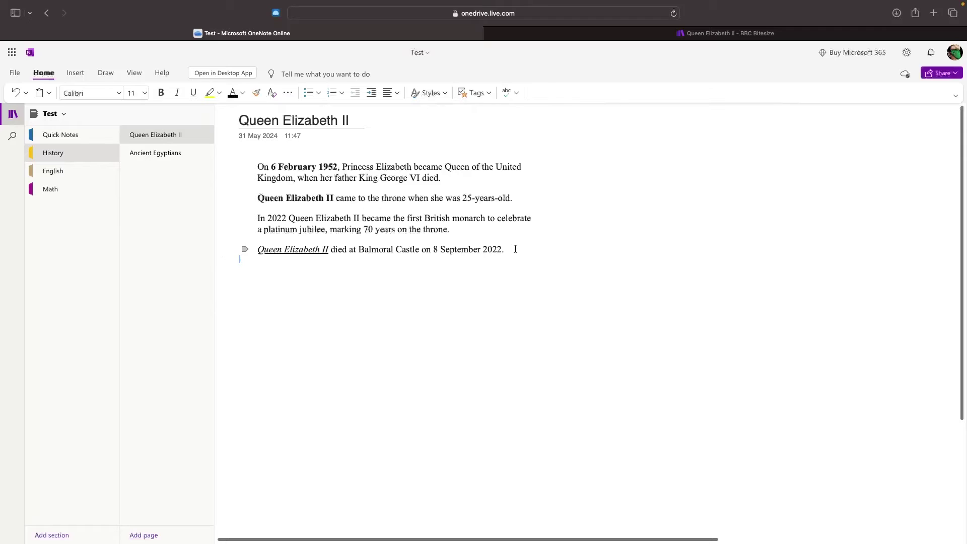
left_click_drag(515, 249, 258, 250)
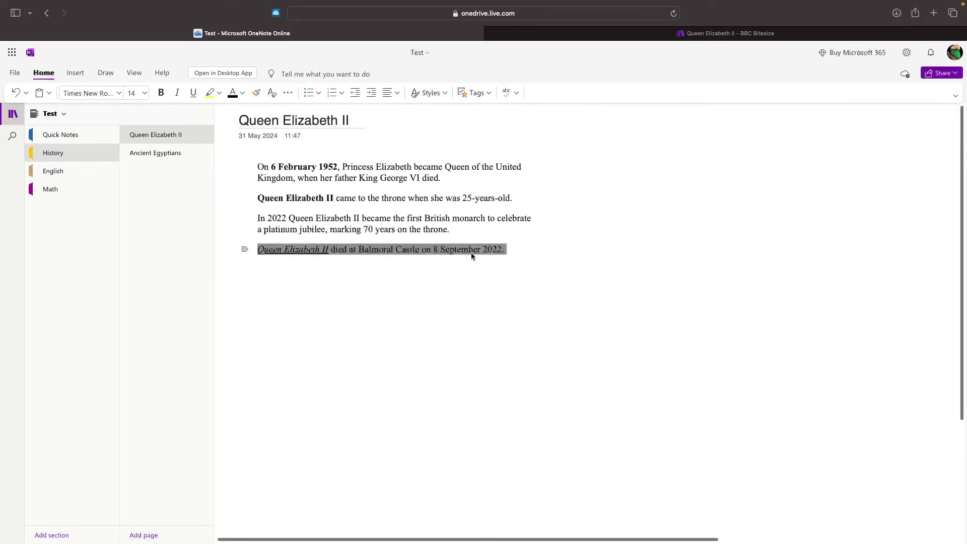
left_click(242, 93)
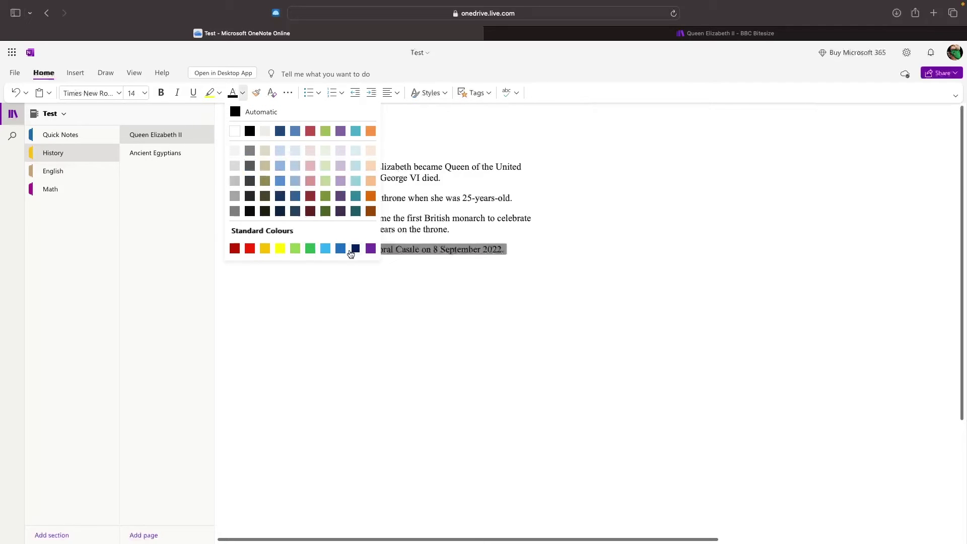
left_click(325, 248)
left_click(475, 307)
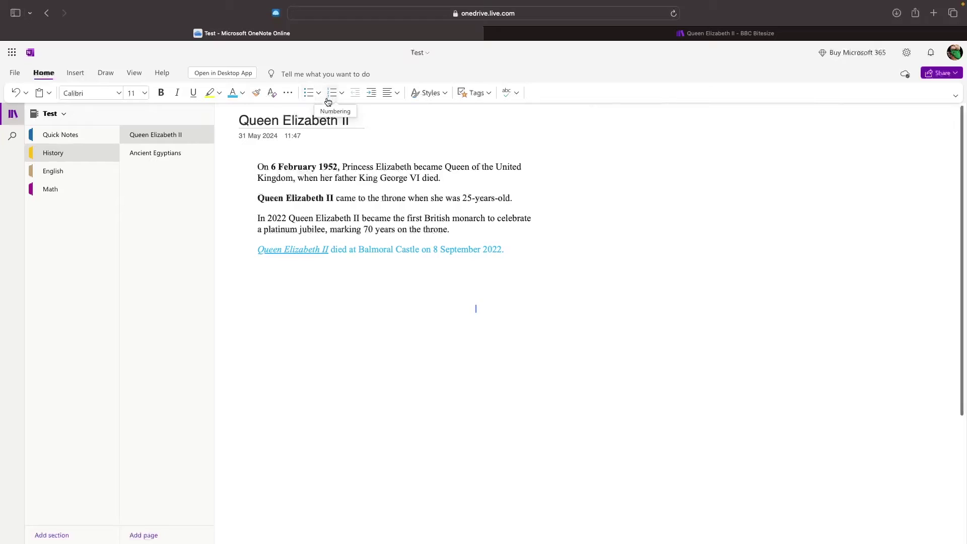
- Add four bulleted placeholder items below the paragraphs, then one unbulleted placeholder line
left_click(523, 246)
key("Return")
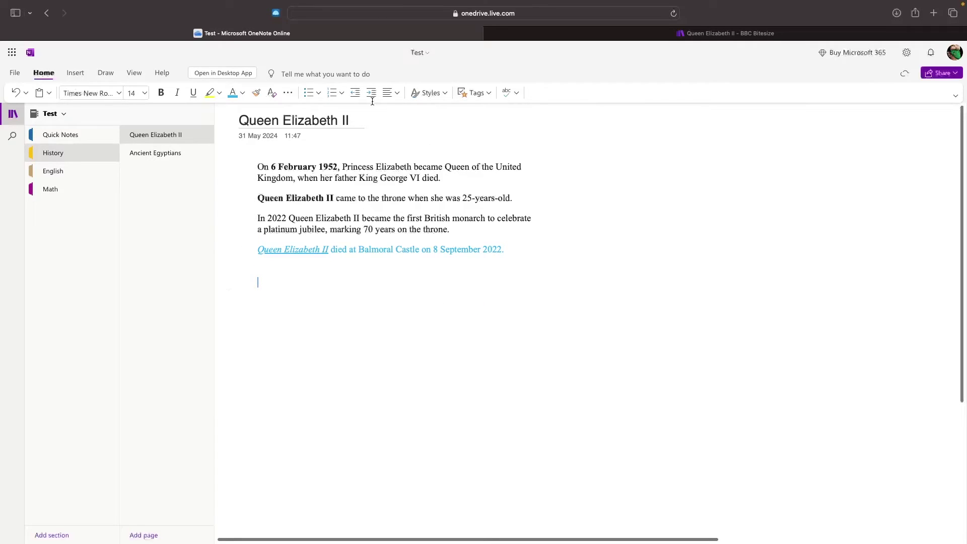
left_click(307, 95)
type("rkgnjrgng")
key("Return")
type("grgdrikgn")
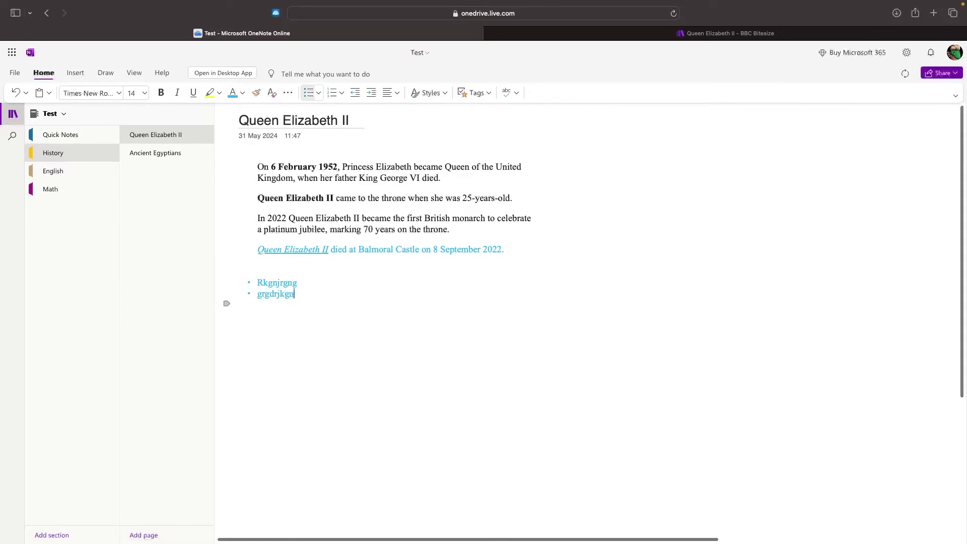
key("Return")
type("ggjkrdhgkjr")
key("Return")
type("jgrkgj")
key("Return")
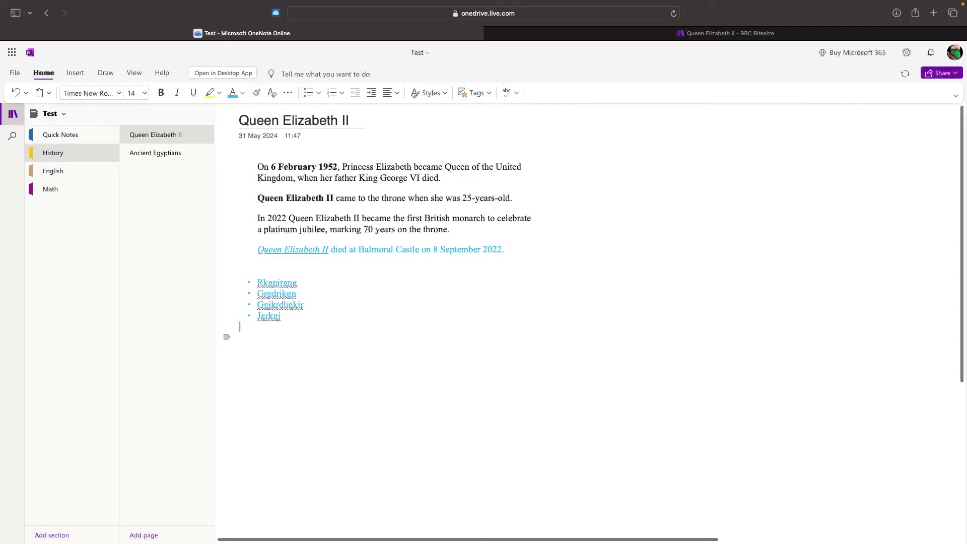
key("Return")
type("klgrkljgkreljglrkgj")
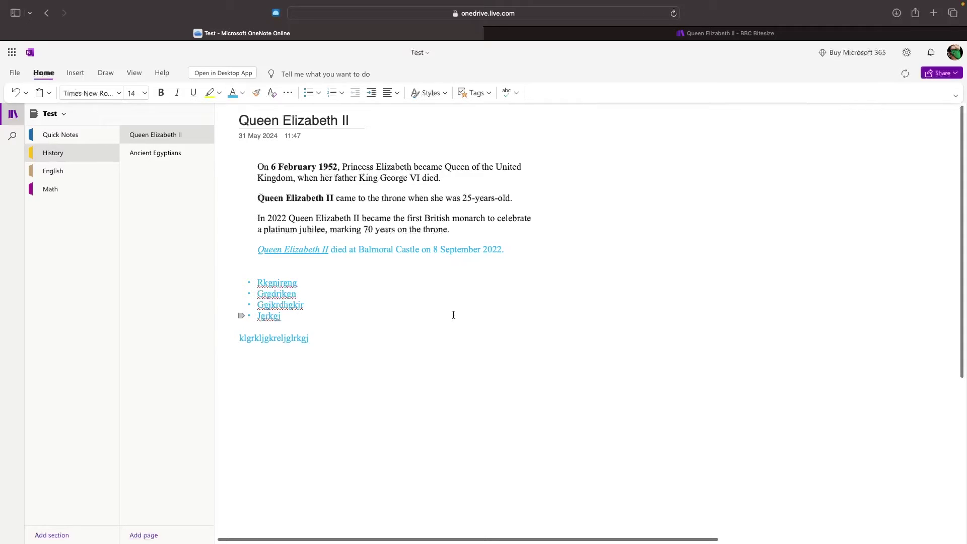
- Apply bullets to the four Queen Elizabeth II paragraphs, then undo them
left_click_drag(512, 253, 256, 166)
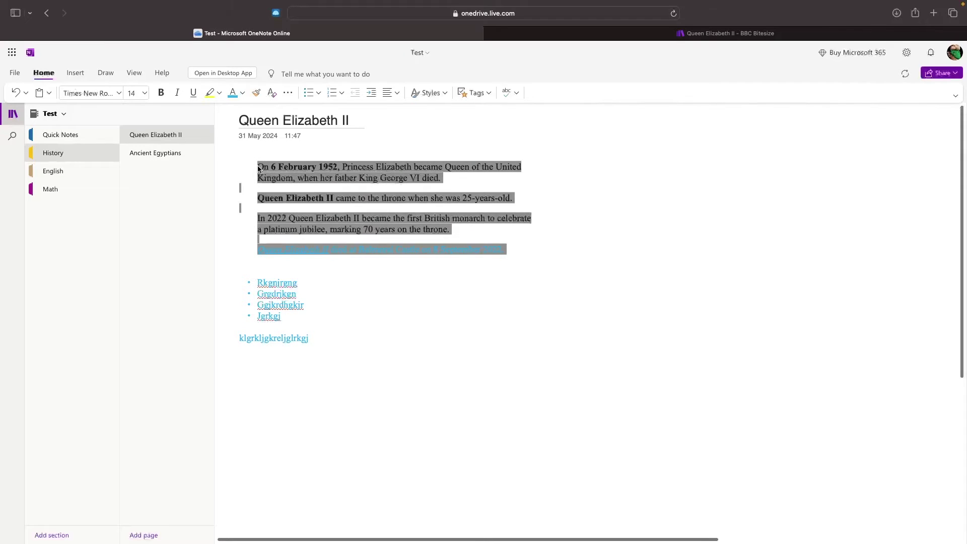
left_click(309, 96)
left_click(419, 297)
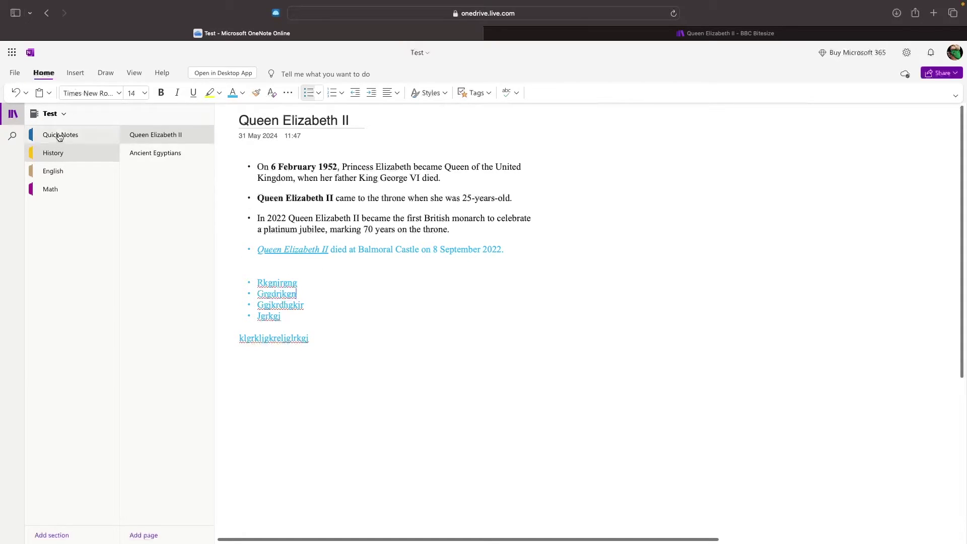
left_click(15, 92)
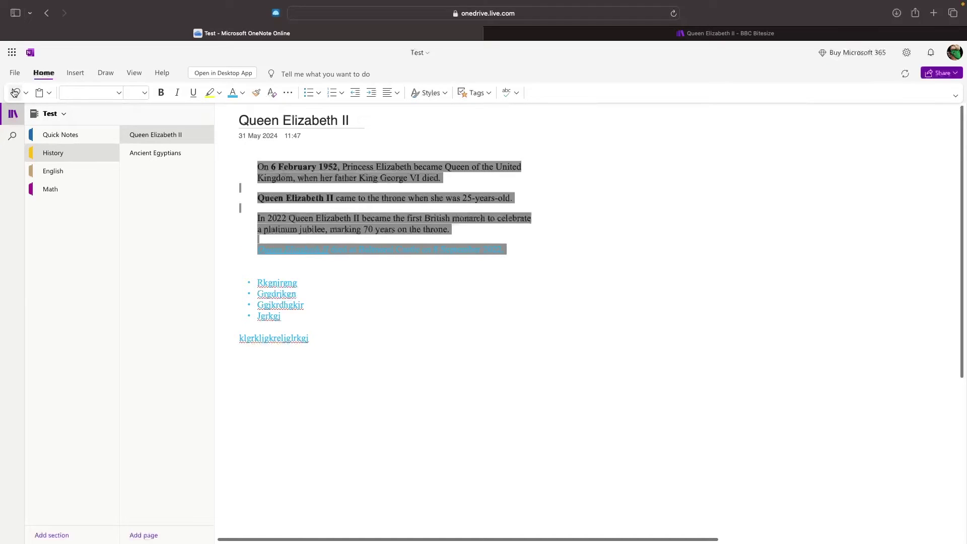
left_click(436, 350)
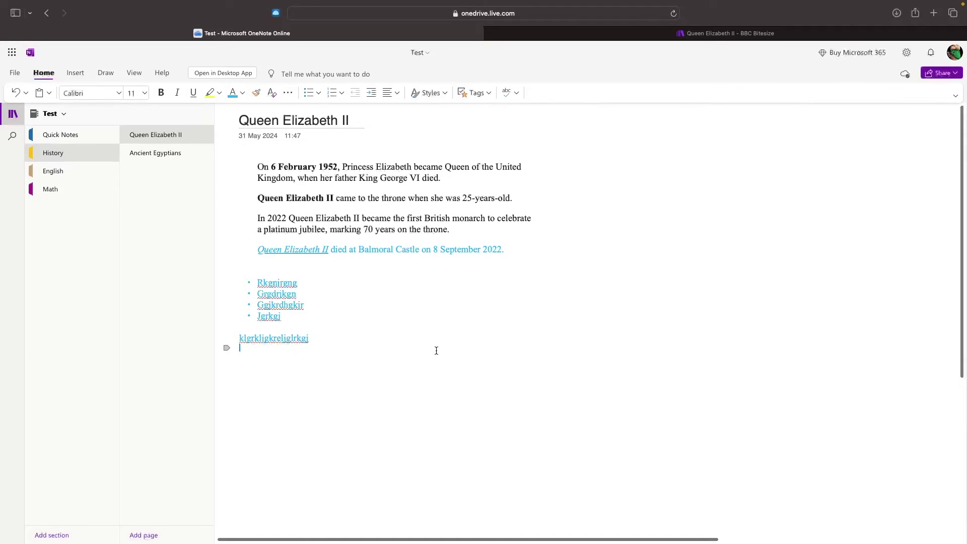
- Undo the plain line and every placeholder bullet item below the paragraphs
left_click(15, 93)
left_click(14, 92)
left_click(15, 92)
left_click(15, 92)
left_click(14, 92)
left_click(15, 92)
left_click(15, 92)
left_click(14, 92)
left_click(15, 92)
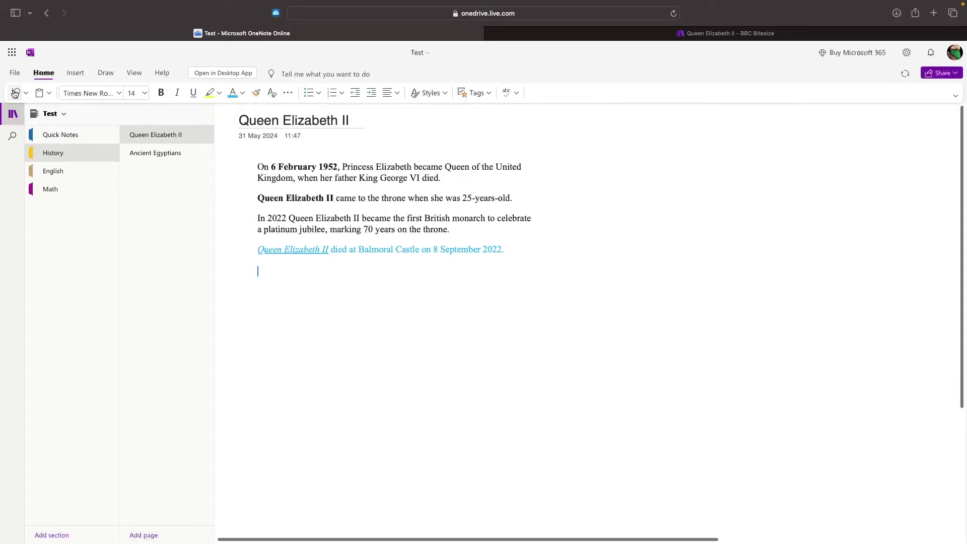
left_click(331, 92)
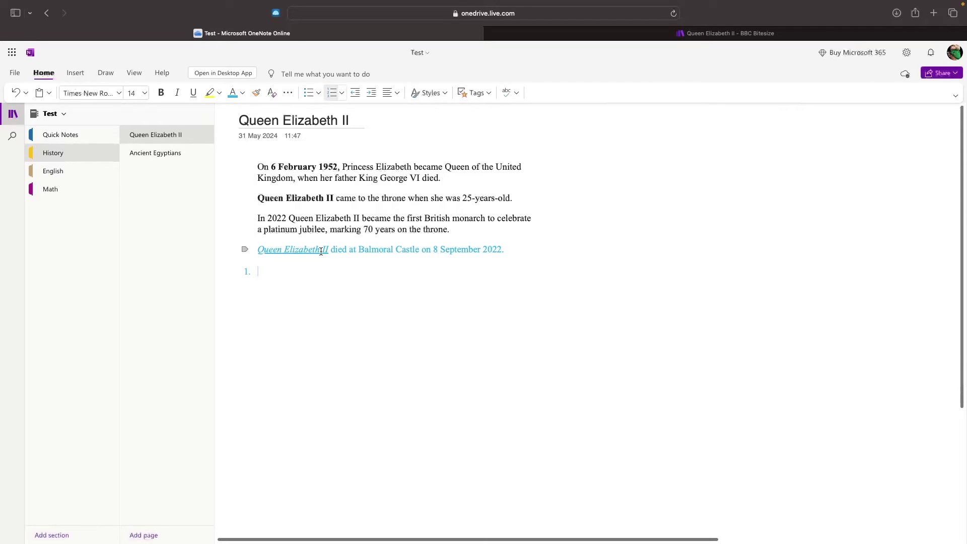
type("grhgkjehbghjegrb")
key("Return")
type("ekgjhrkjg")
key("Return")
type("eogiherjkgn")
key("Return")
type("eroigherg")
key("Return")
key("ctrl+z")
left_click(259, 198)
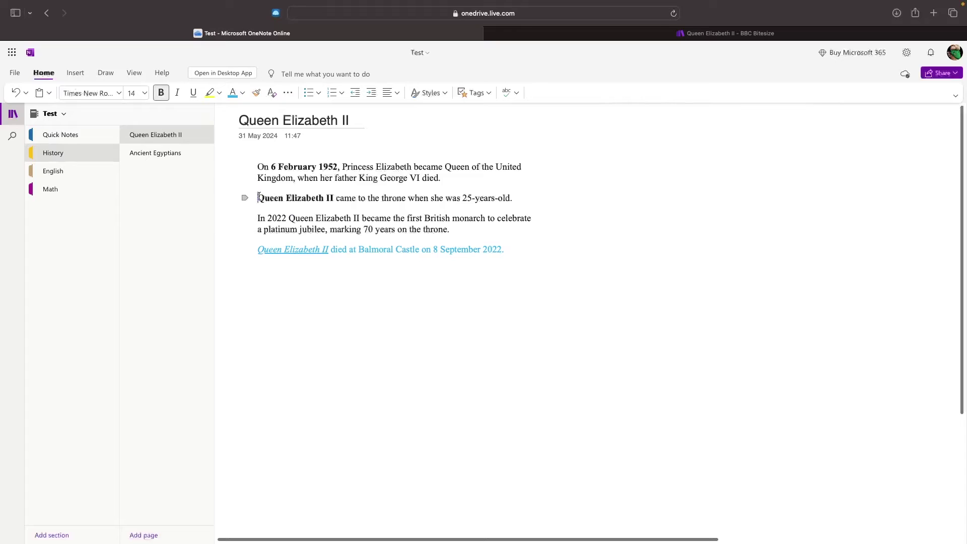
left_click(371, 93)
left_click(371, 92)
left_click(371, 93)
left_click(371, 93)
left_click(371, 93)
left_click(371, 92)
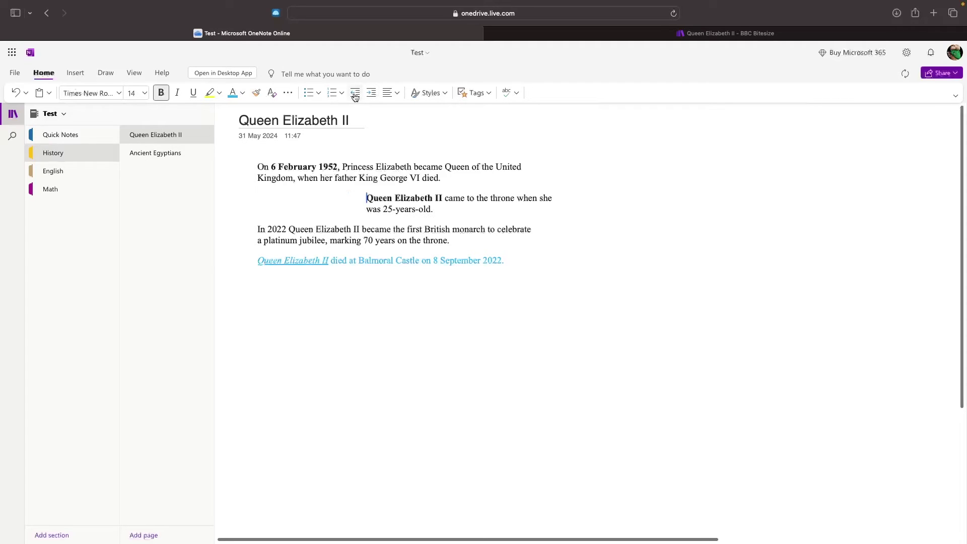
left_click(355, 92)
left_click(355, 92)
left_click(355, 93)
left_click(354, 93)
left_click(355, 93)
left_click(355, 93)
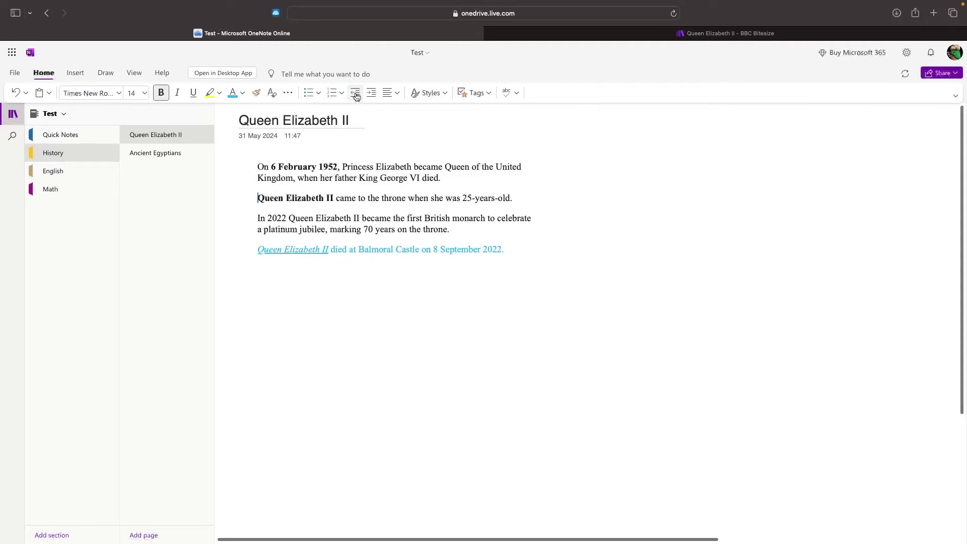
left_click(355, 93)
- Return the second paragraph to the margin, then centre all four paragraphs after trying right alignment
left_click(371, 93)
left_click_drag(504, 253, 256, 165)
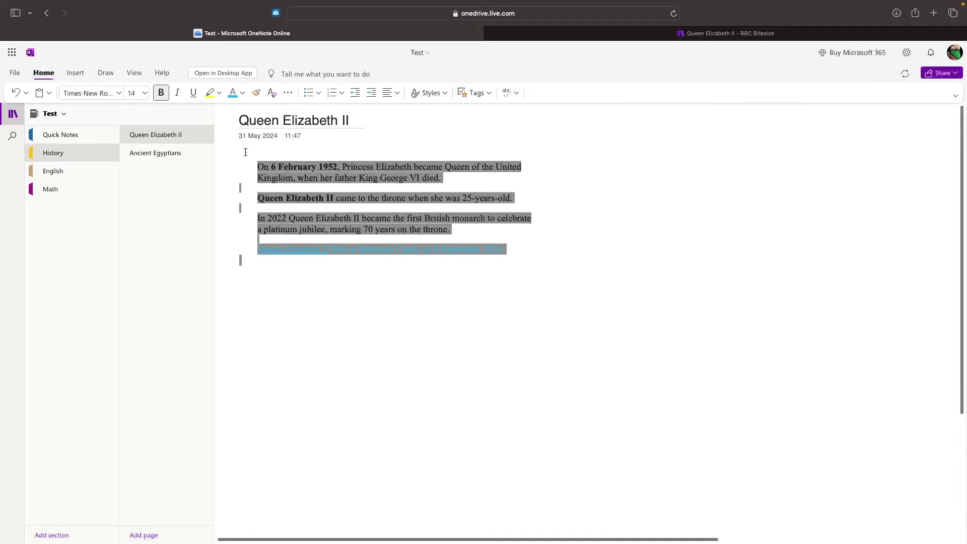
left_click(394, 93)
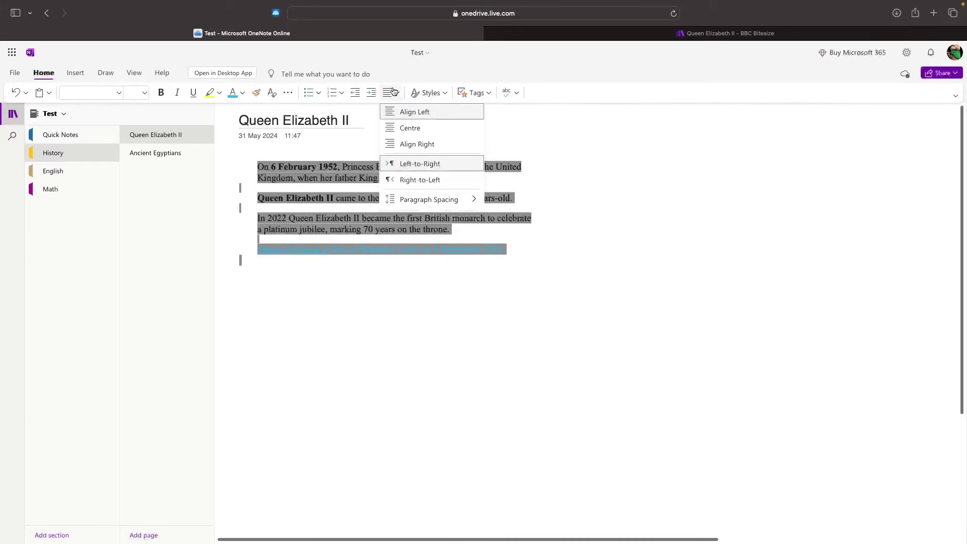
left_click(408, 129)
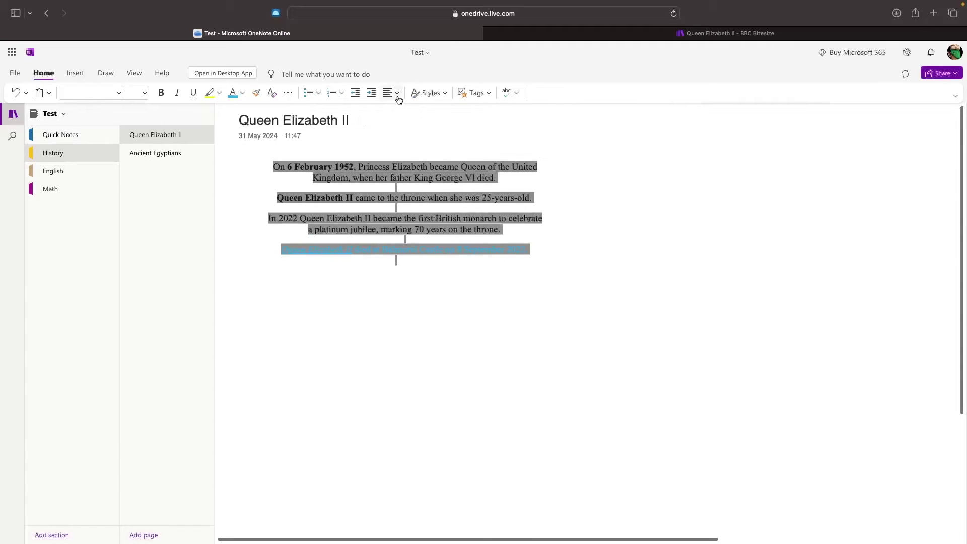
left_click(392, 93)
left_click(414, 145)
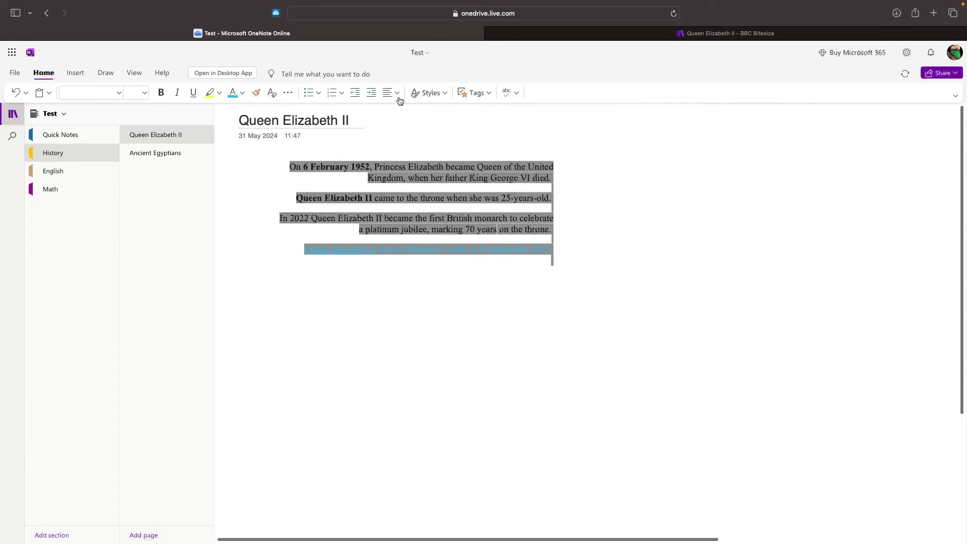
left_click(397, 95)
left_click(398, 128)
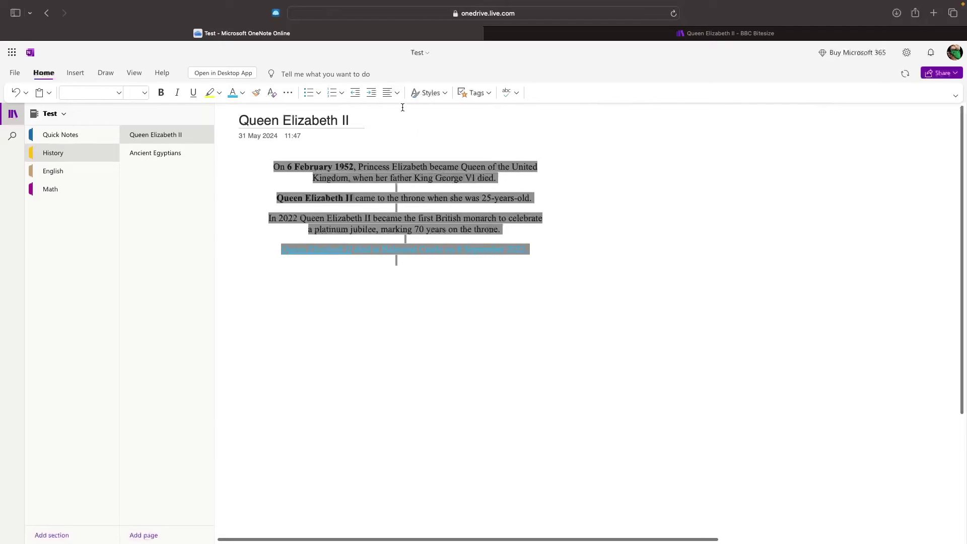
key("Right")
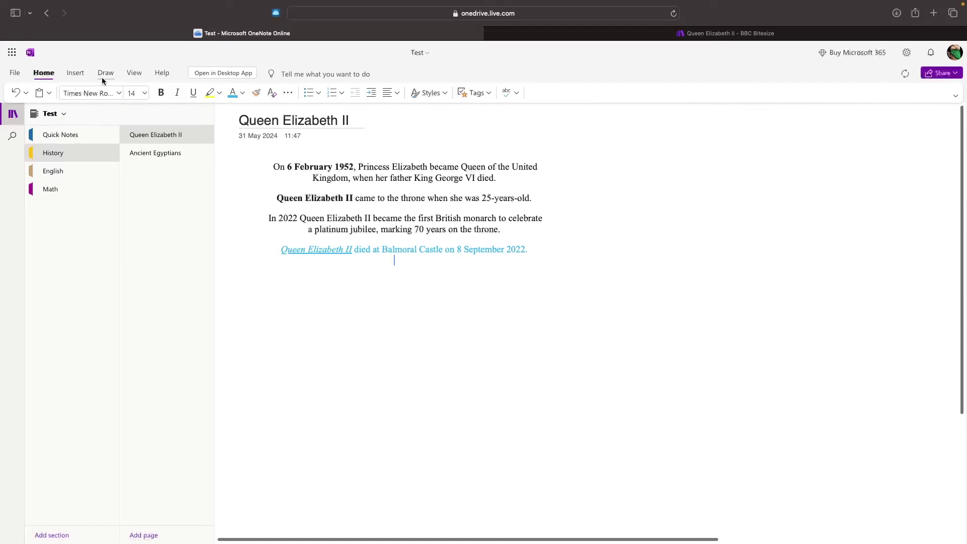
- Insert a 5x5 table below the last paragraph
left_click(70, 75)
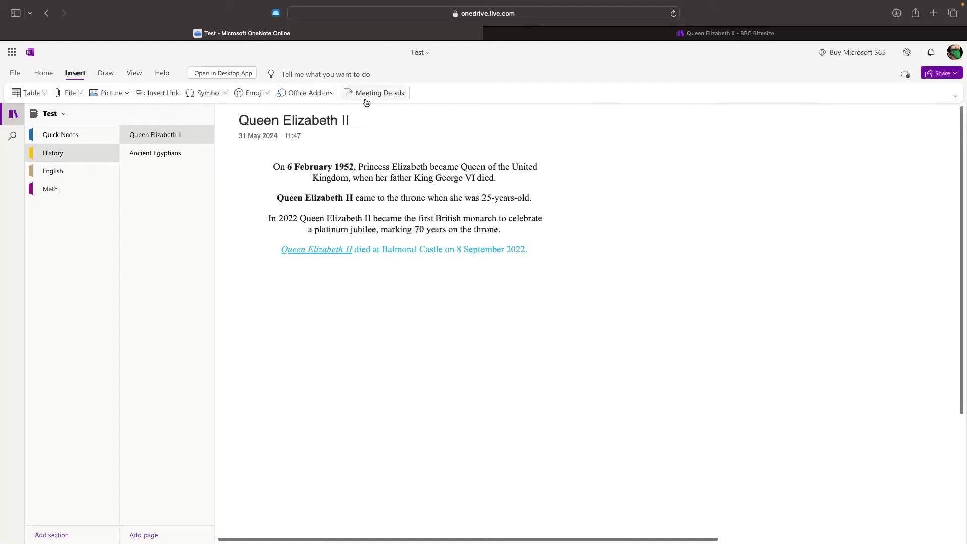
left_click(40, 95)
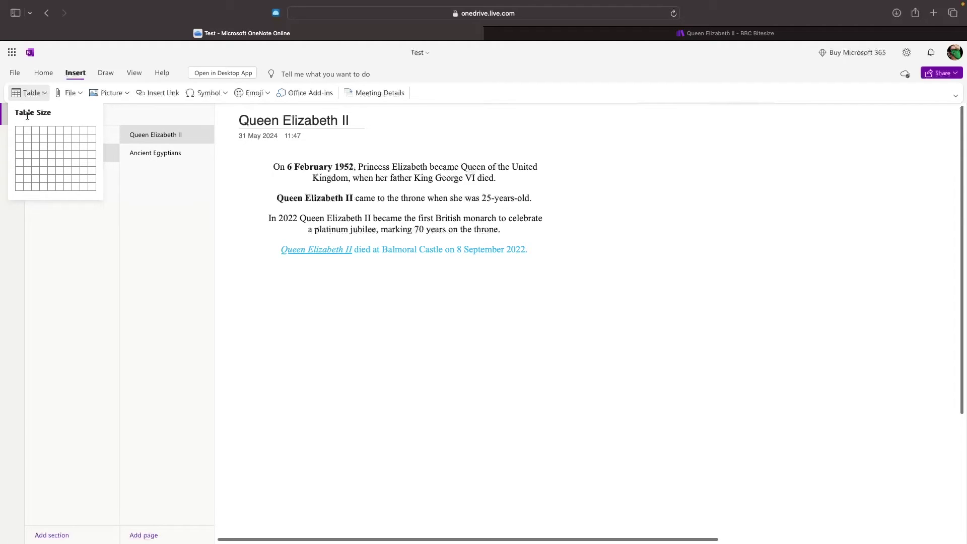
left_click(49, 161)
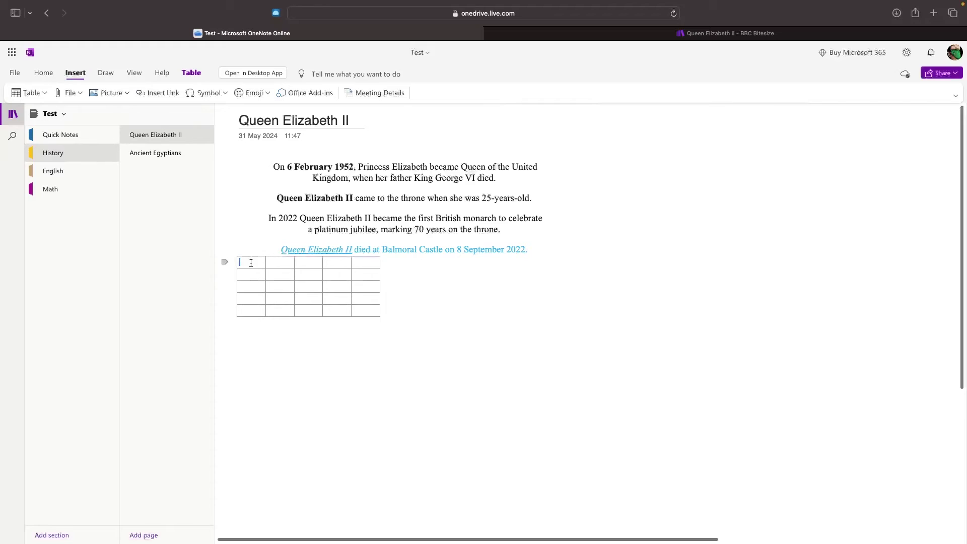
- Fill a few table cells with test text, then select the whole table and delete it
type("egjrig")
left_click(283, 273)
type("rgergre")
key("Tab")
type("egregerg")
key("Tab")
type("ergergd")
left_click(344, 284)
type("dgdgr")
left_click_drag(414, 328, 230, 266)
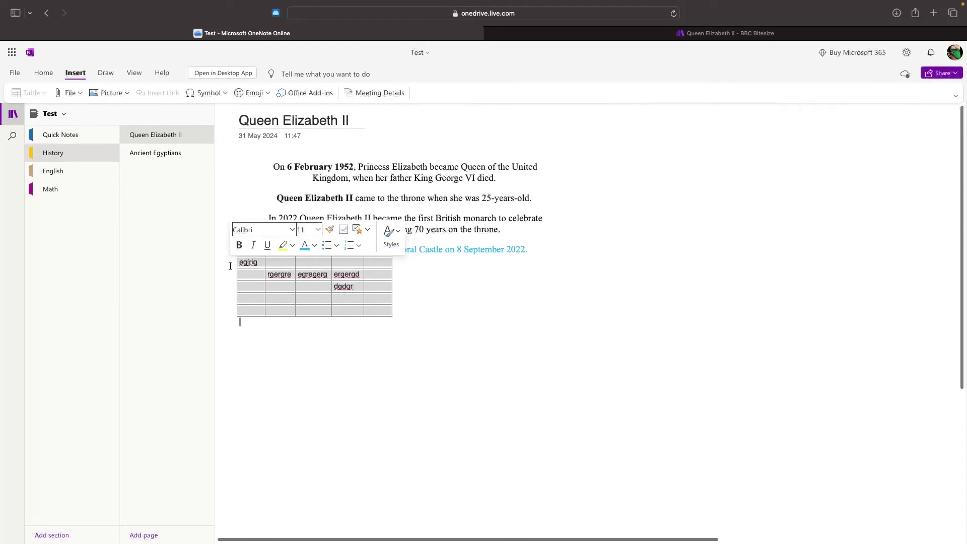
key("BackSpace")
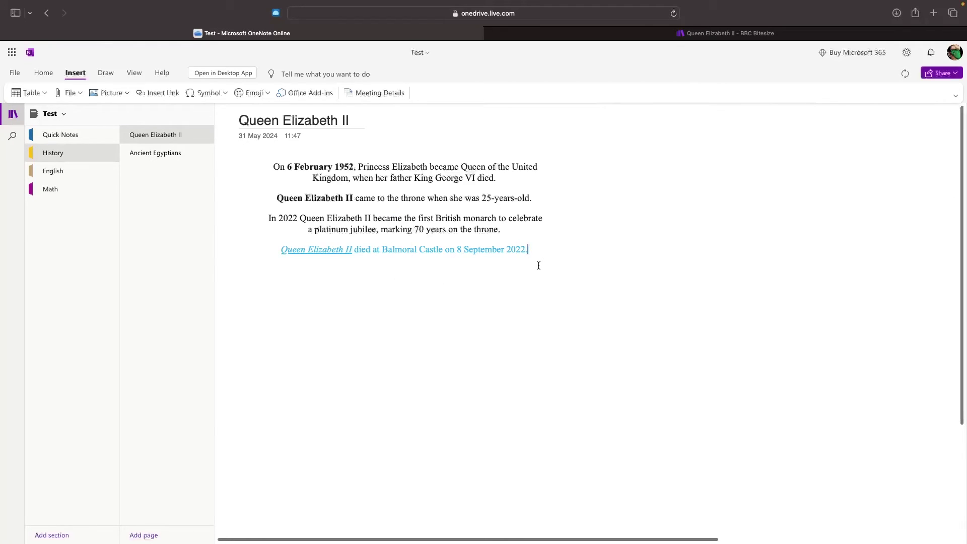
- Insert the picture queen-elizabeth-1662658056.jpg from the Downloads folder below the text
left_click(123, 95)
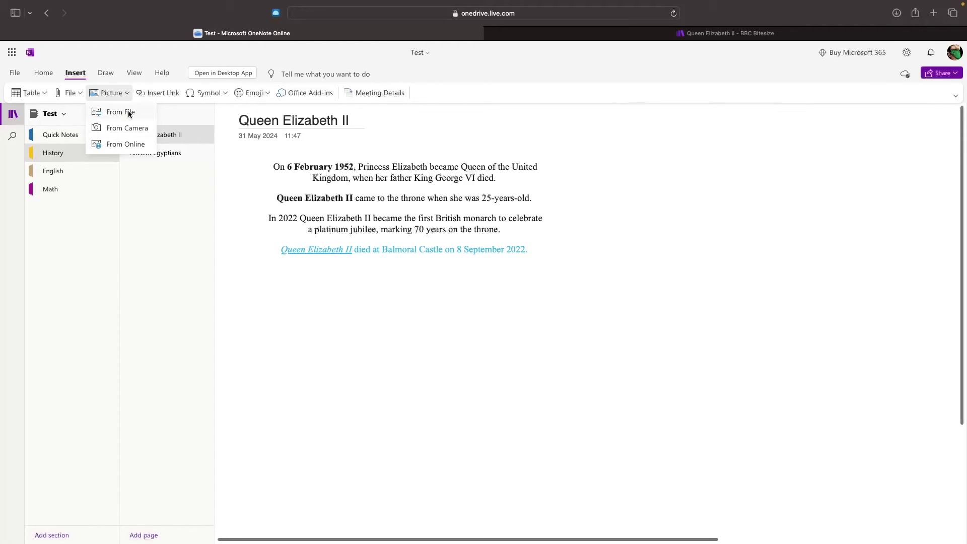
left_click(115, 112)
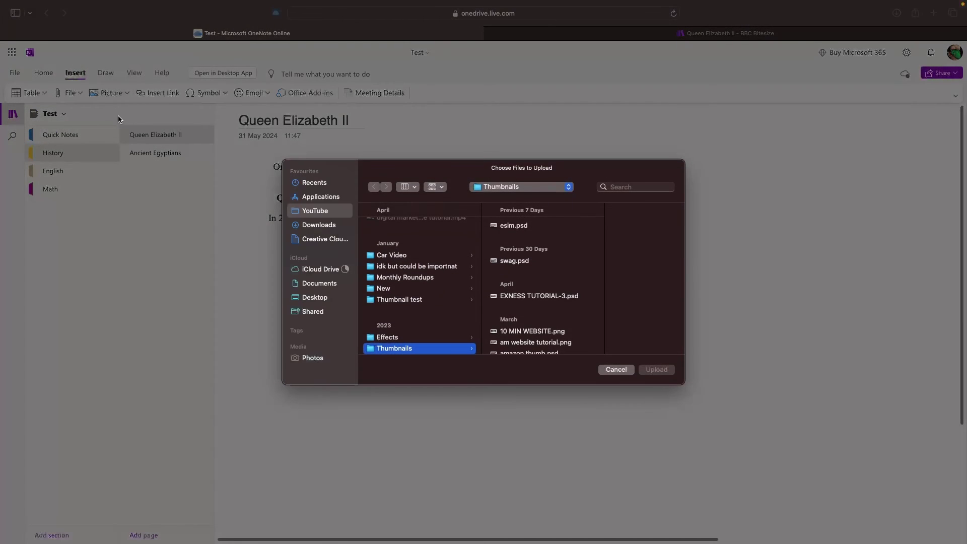
left_click(319, 226)
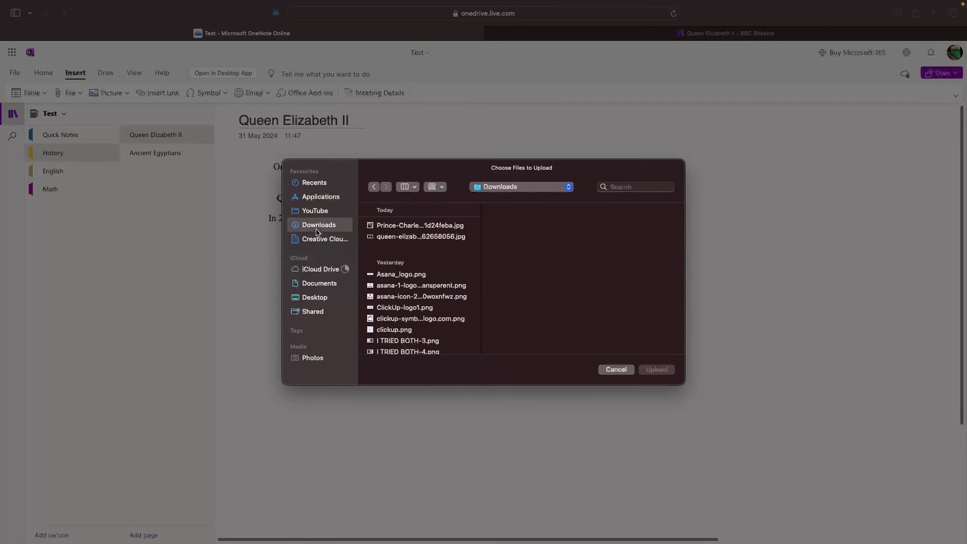
left_click(385, 236)
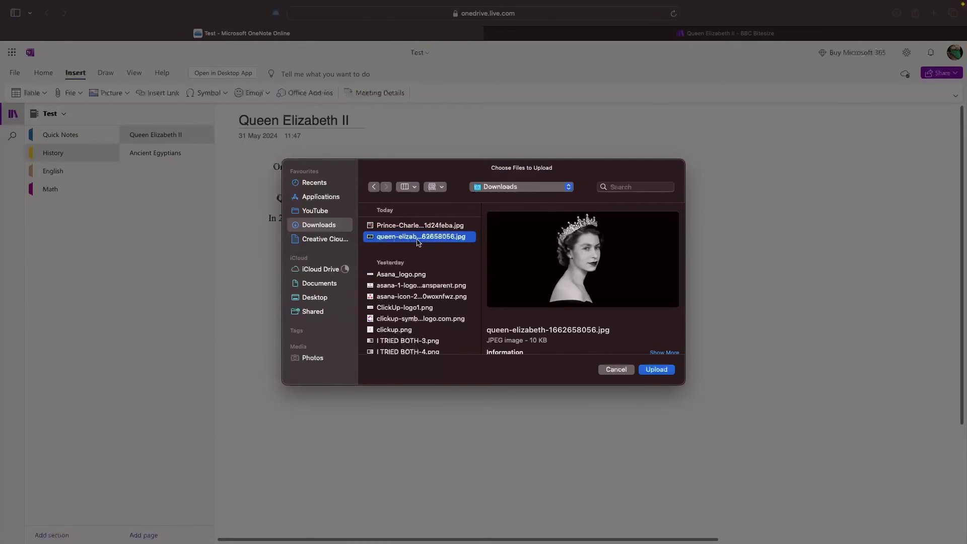
double_click(391, 239)
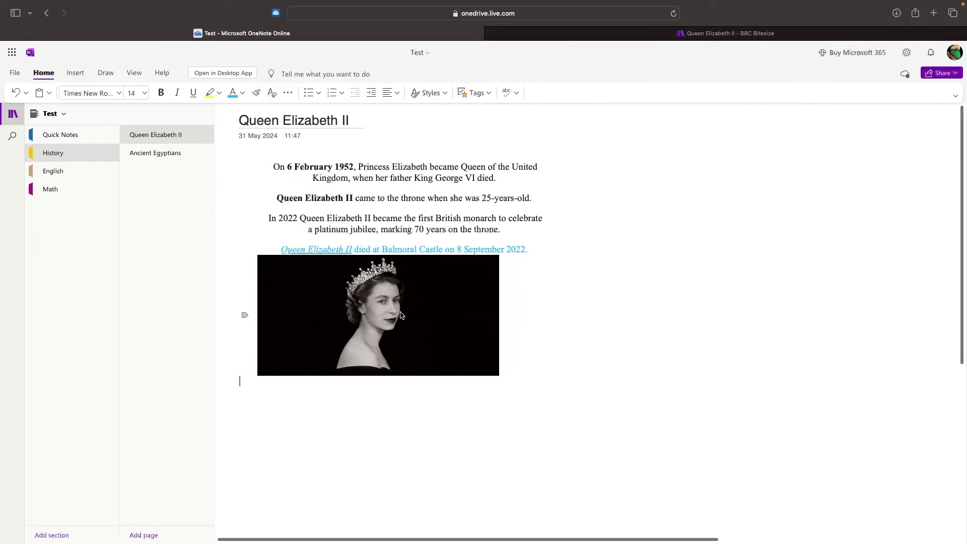
- Shrink the portrait by its corner and drag it into its own note block below the paragraphs
left_click(401, 316)
left_click(518, 420)
left_click(403, 325)
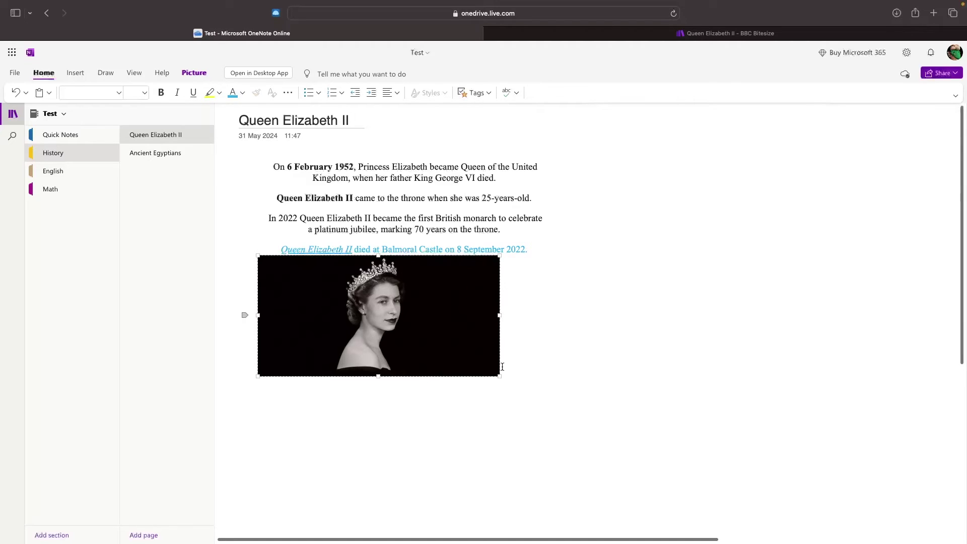
left_click_drag(500, 377, 463, 358)
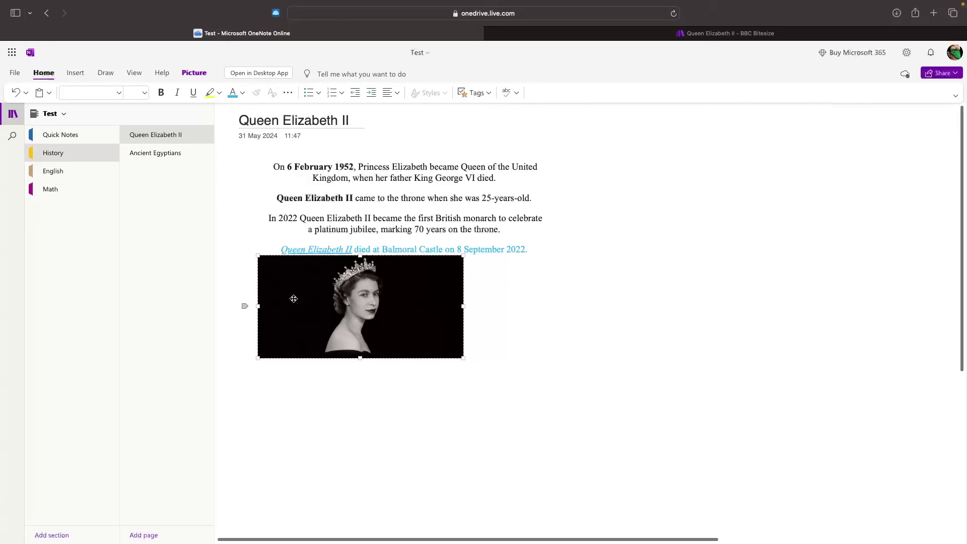
left_click_drag(302, 295, 326, 303)
left_click_drag(404, 315, 442, 338)
left_click(686, 321)
- Copy the BBC Bitesize Queen Elizabeth II article URL from its browser tab and come back to OneNote
left_click(75, 73)
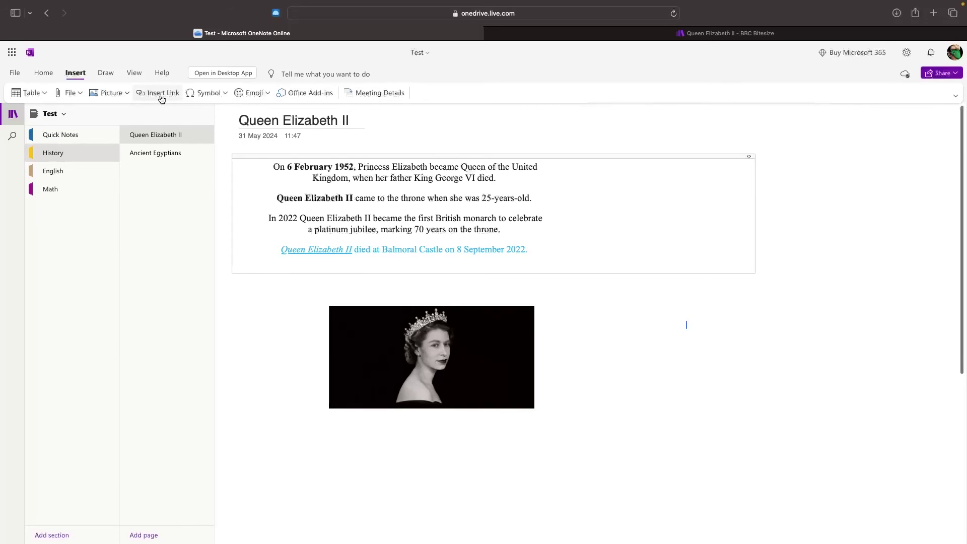
left_click_drag(276, 198, 353, 198)
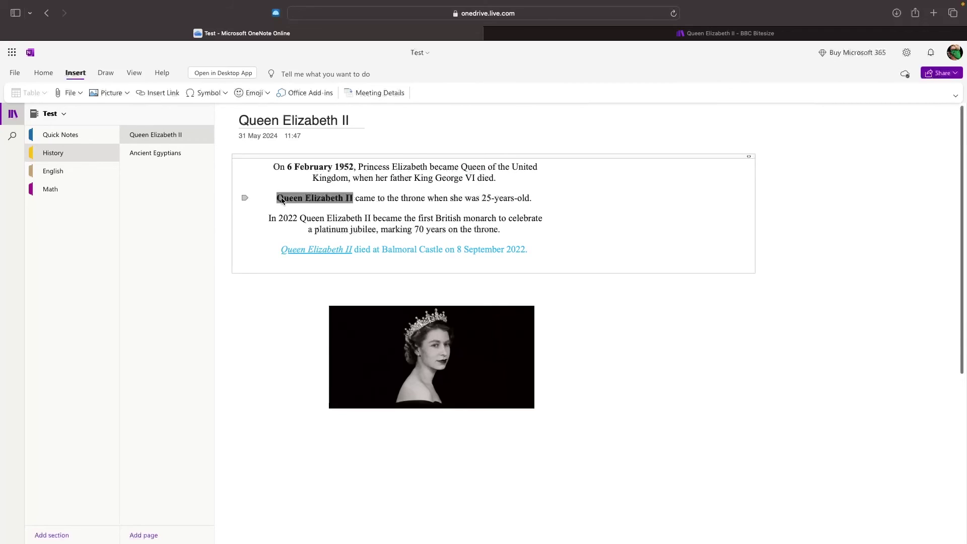
left_click(385, 198)
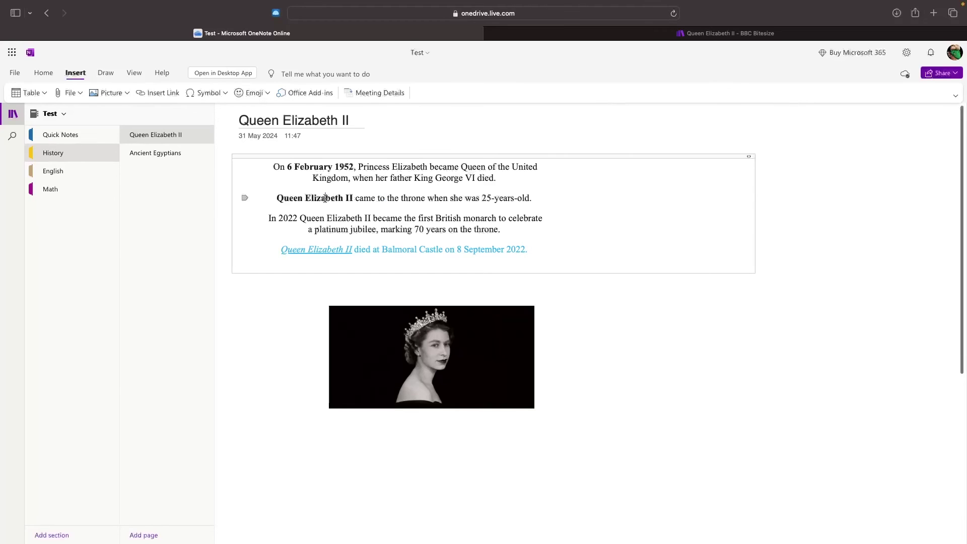
left_click(739, 34)
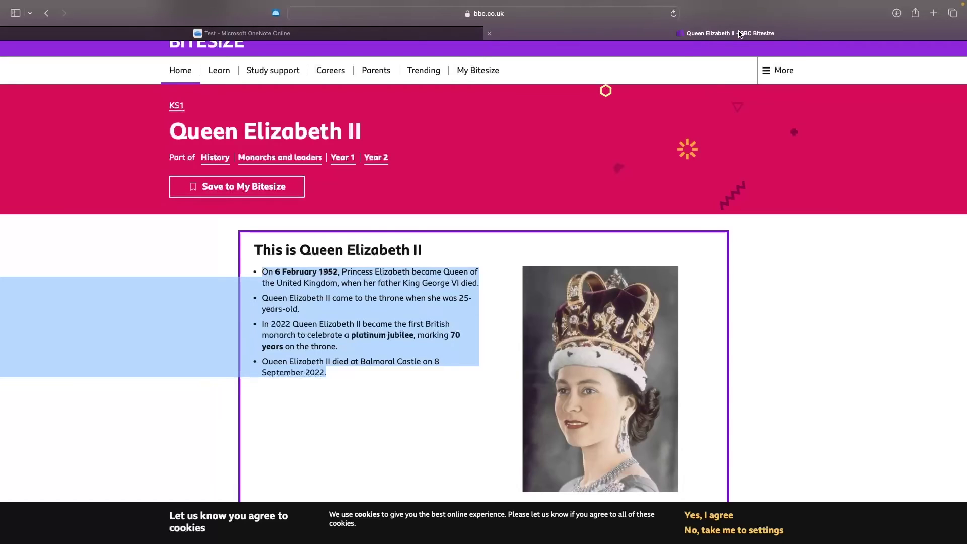
left_click(554, 174)
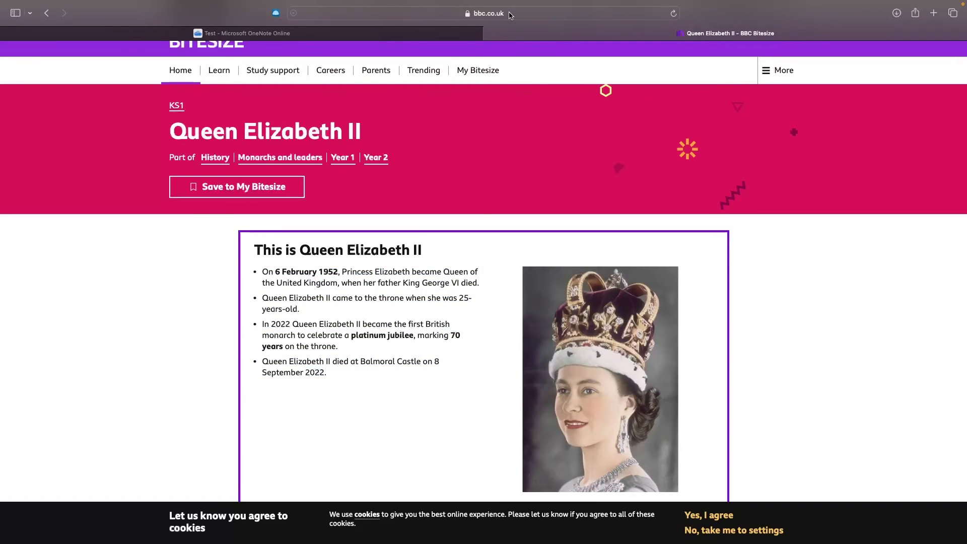
left_click(510, 14)
key("super+c")
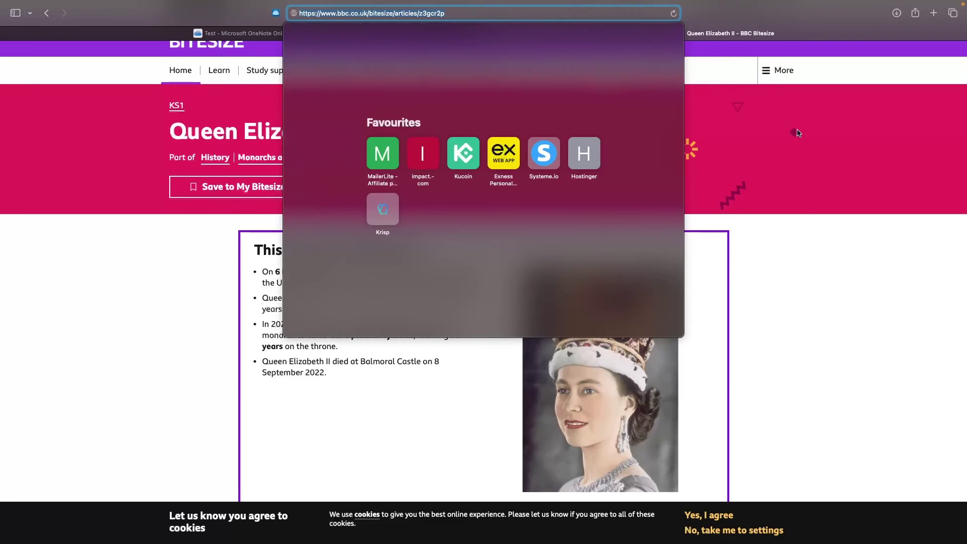
left_click(801, 136)
key("ctrl+shift+Tab")
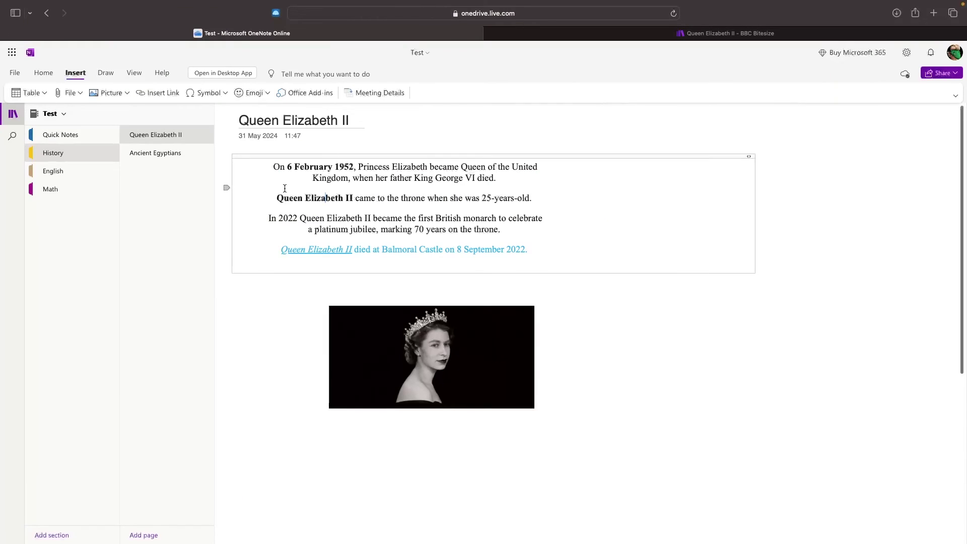
- Link 'Queen Elizabeth II' in the second paragraph to the pasted BBC Bitesize URL and test it
left_click_drag(276, 198, 352, 199)
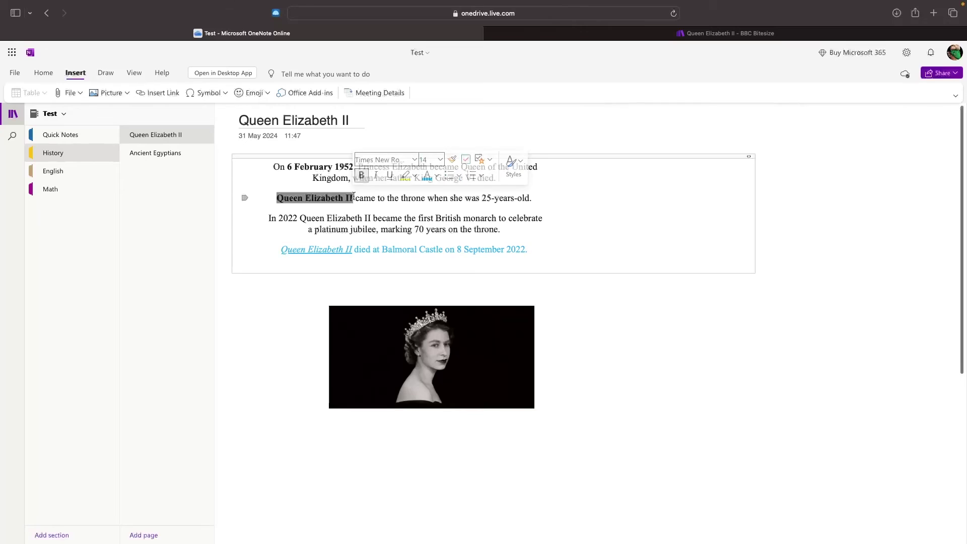
left_click(154, 94)
key("super+v")
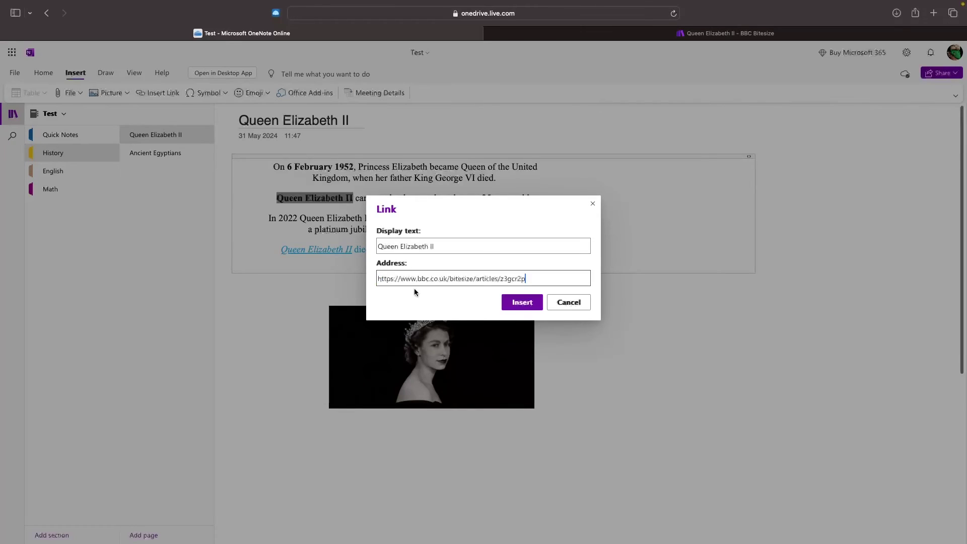
left_click(514, 303)
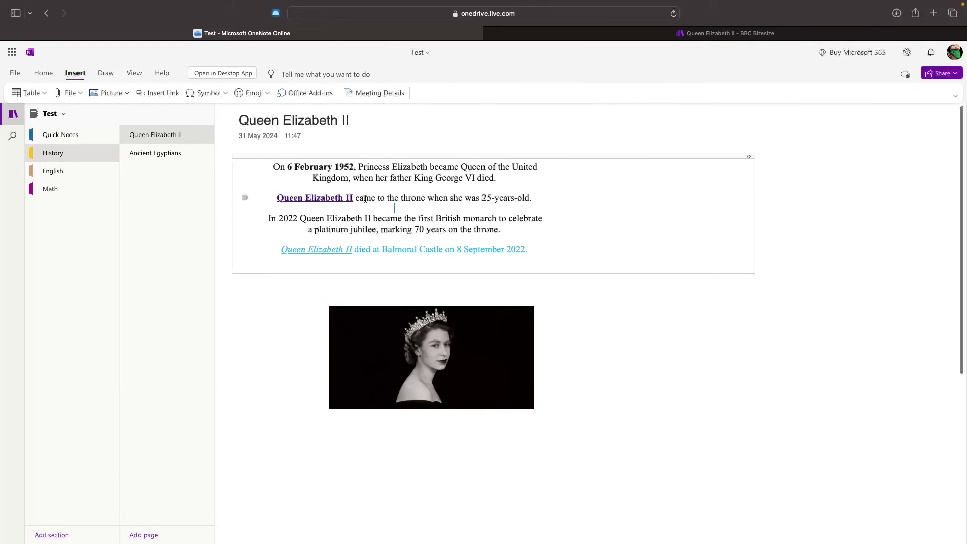
left_click_drag(277, 197, 354, 198)
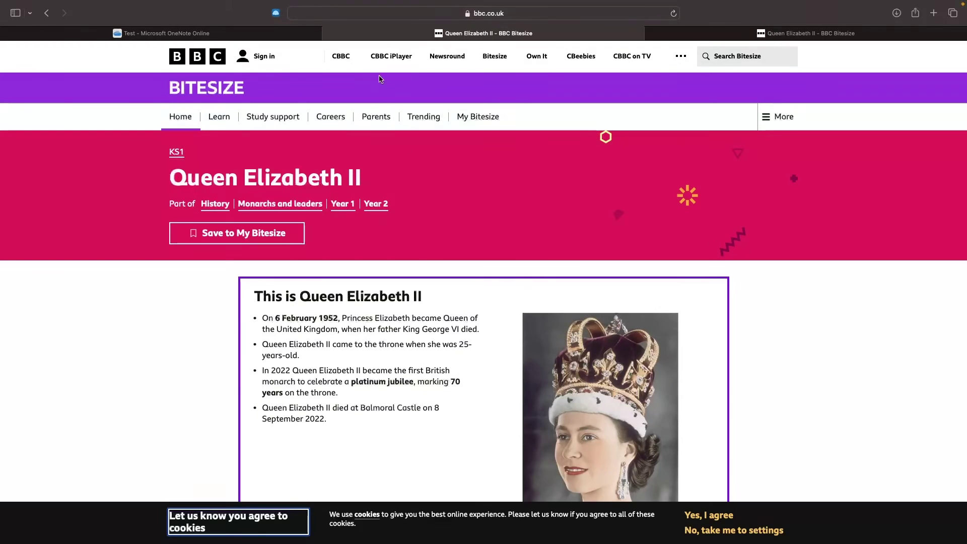
key("super+w")
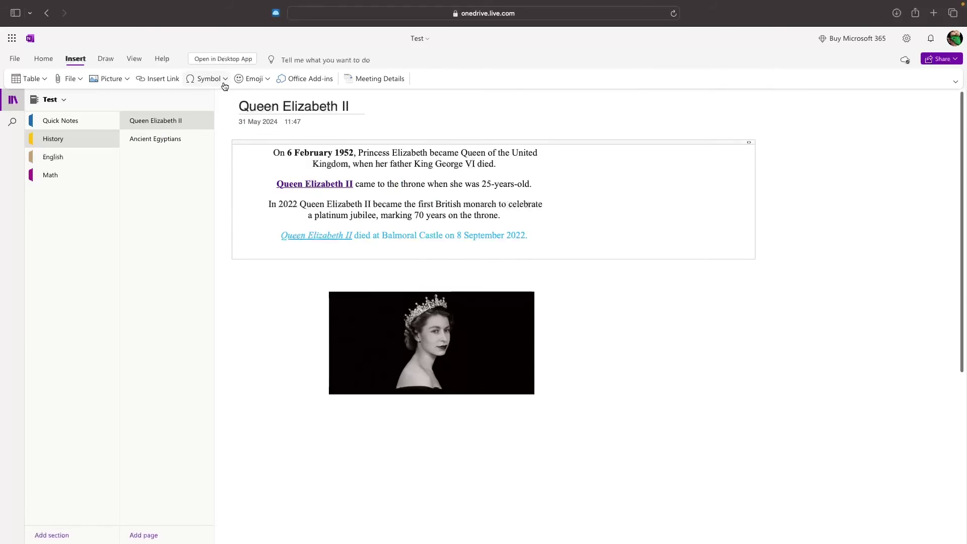
left_click(221, 80)
left_click(238, 101)
left_click(214, 81)
left_click(235, 186)
key("BackSpace")
key("BackSpace")
left_click(257, 85)
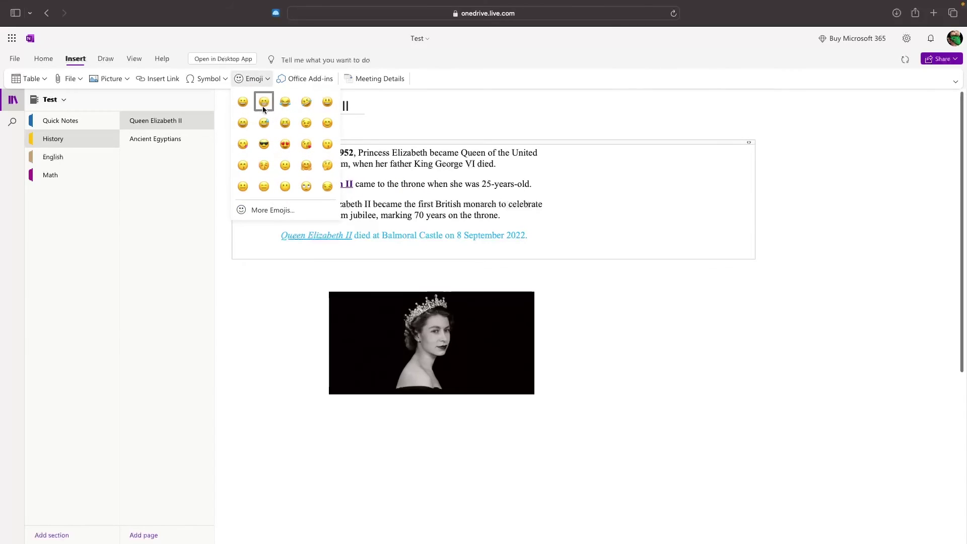
left_click(273, 104)
left_click(250, 79)
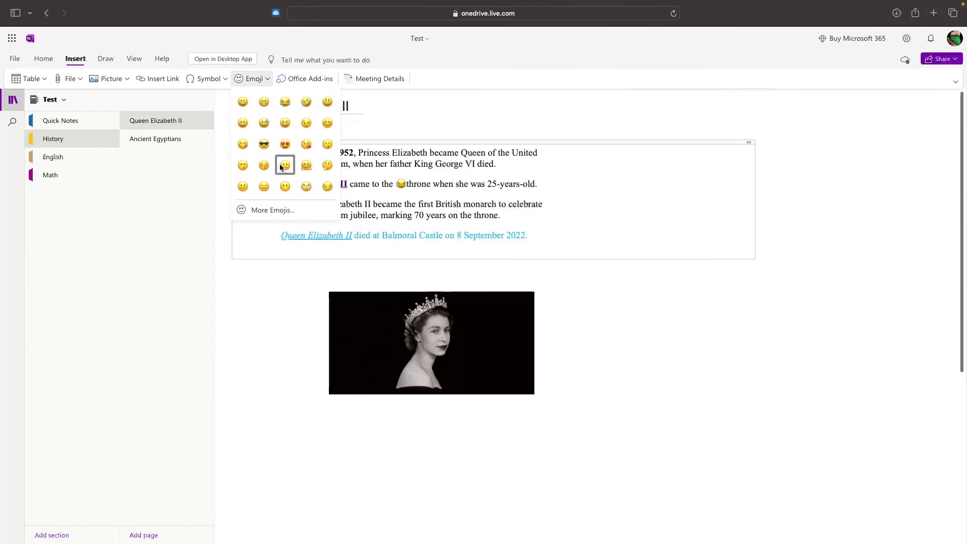
left_click(283, 166)
key("BackSpace")
key("BackSpace")
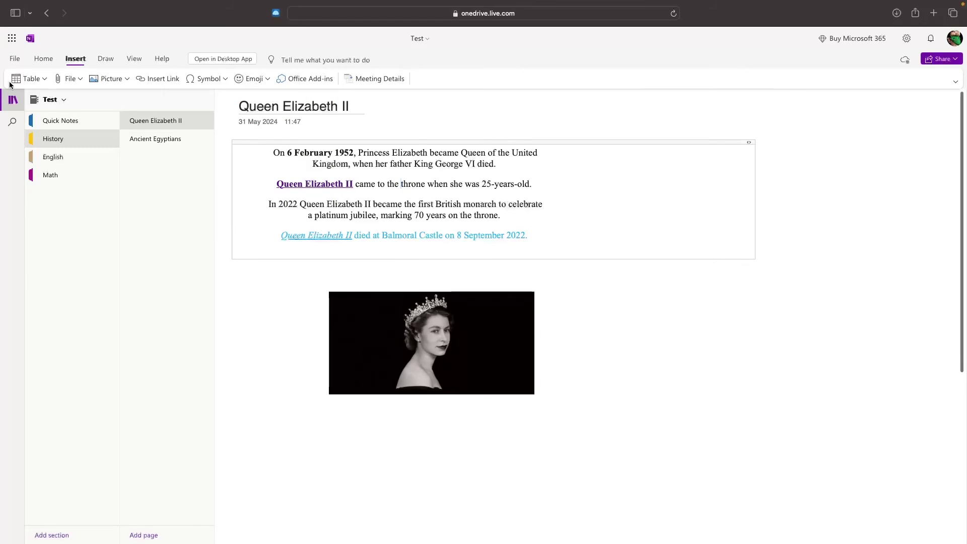
- With the black pen, draw a smiley face to the right of the portrait
left_click(106, 58)
left_click(98, 78)
mouse_move(665, 276)
left_mouse_down()
mouse_move(593, 386)
mouse_move(712, 298)
mouse_move(642, 277)
left_mouse_up()
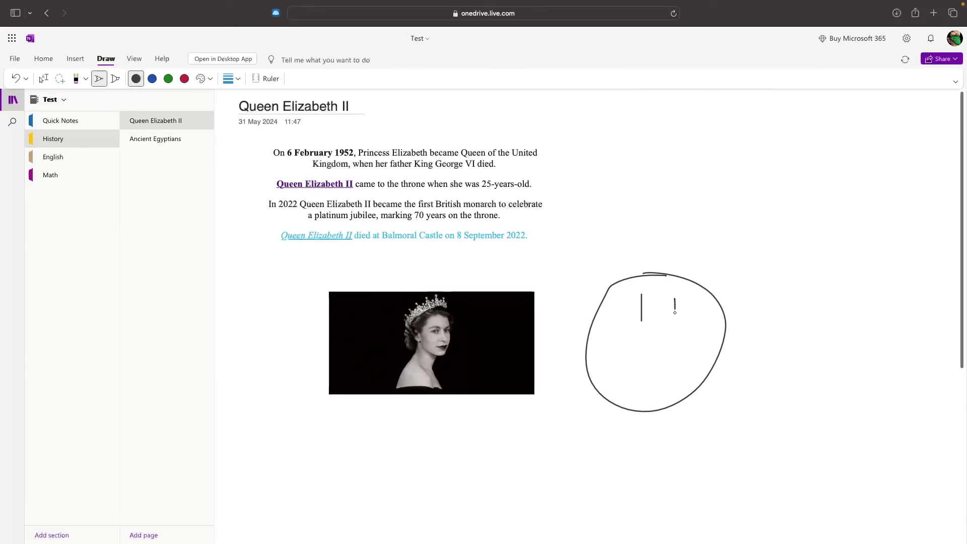
mouse_move(603, 319)
left_mouse_down()
mouse_move(700, 359)
mouse_move(718, 316)
left_mouse_up()
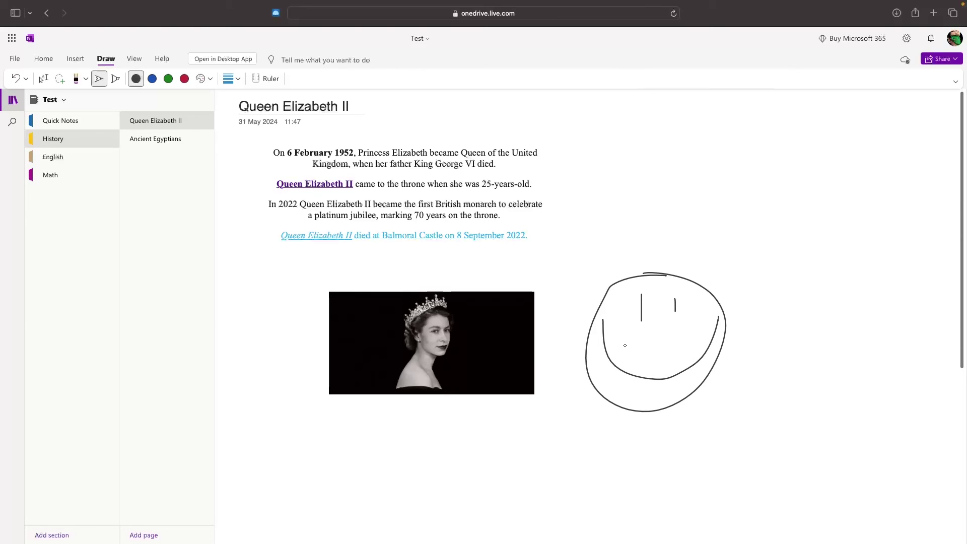
- Draw ink loops around the text, circle the linked words, and underline the third paragraph's first line
mouse_move(359, 255)
left_mouse_down()
mouse_move(547, 229)
mouse_move(508, 185)
left_mouse_up()
left_click_drag(602, 196, 678, 179)
mouse_move(302, 181)
left_mouse_down()
mouse_move(274, 188)
mouse_move(344, 194)
mouse_move(305, 180)
left_mouse_up()
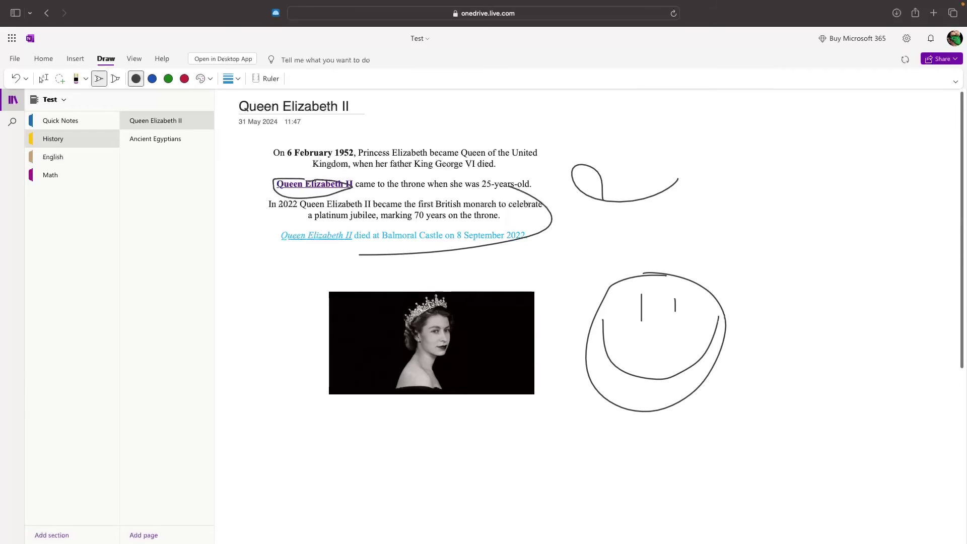
left_click_drag(260, 207, 542, 212)
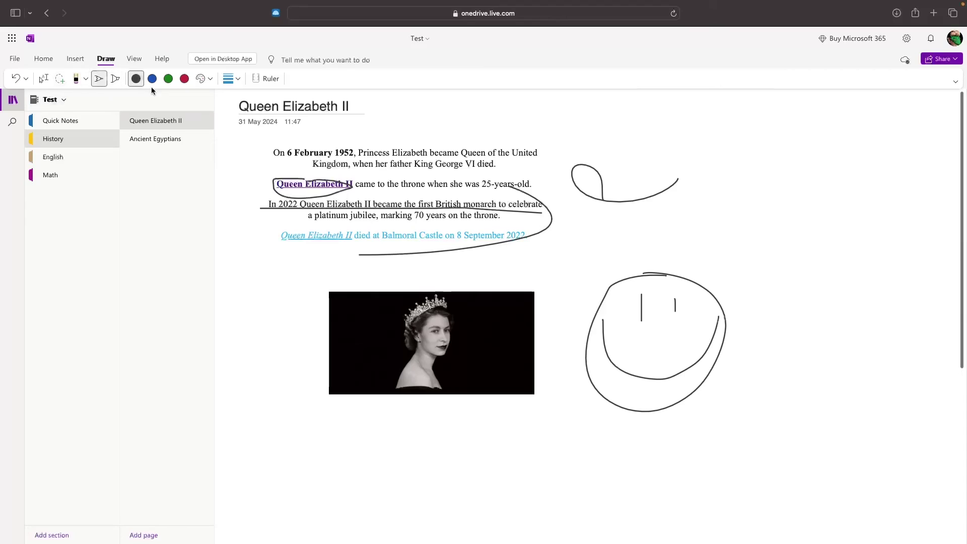
- Switch to red ink, draw a loop, and draw a straight line along the ruler across the portrait
left_click(185, 78)
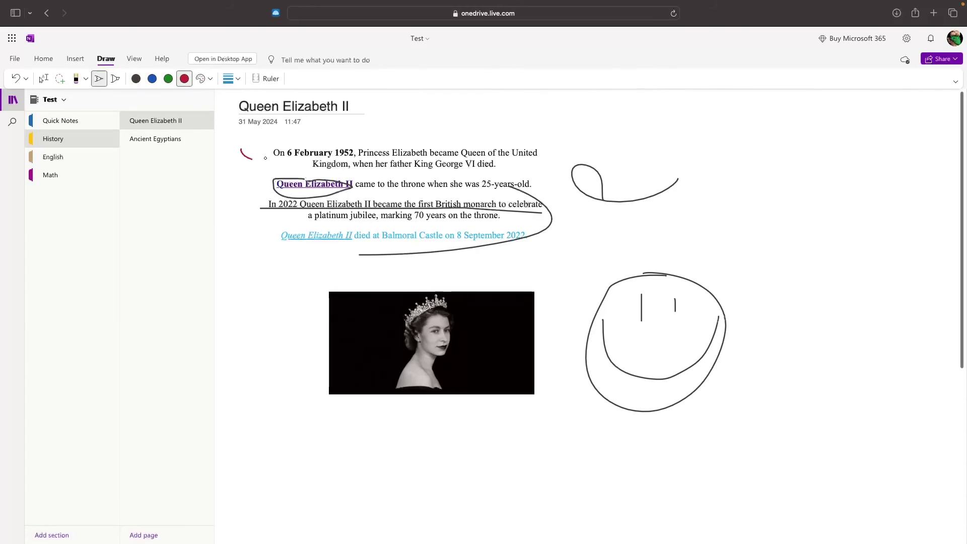
left_click_drag(261, 151, 275, 201)
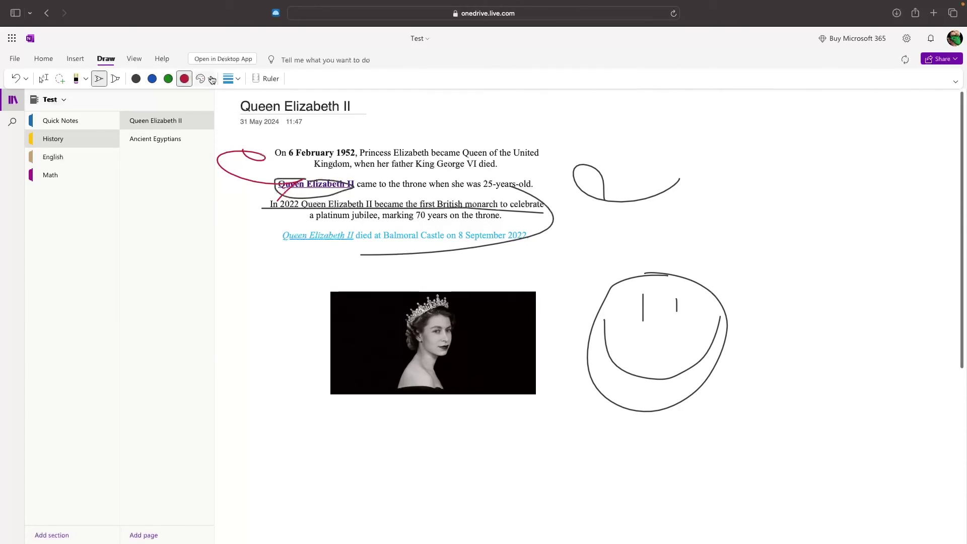
left_click(203, 78)
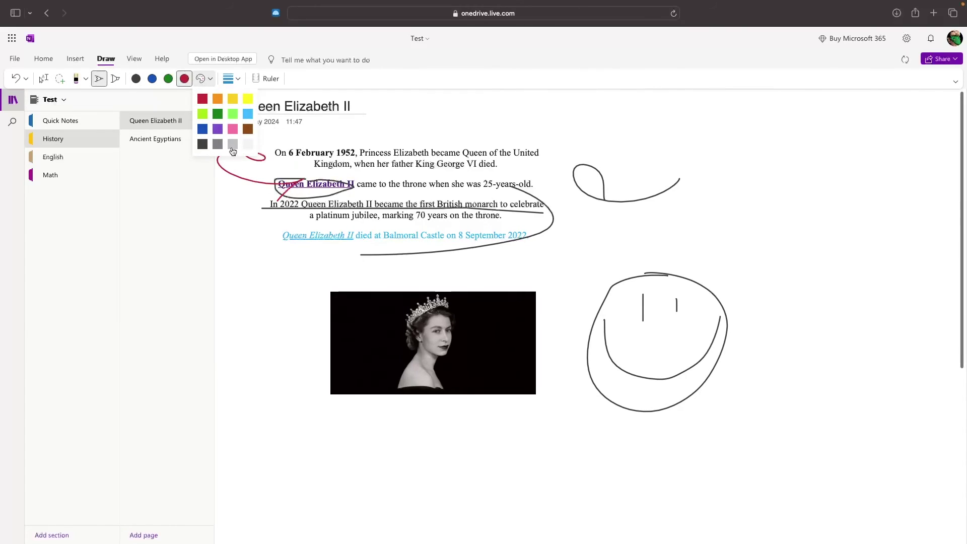
left_click(269, 79)
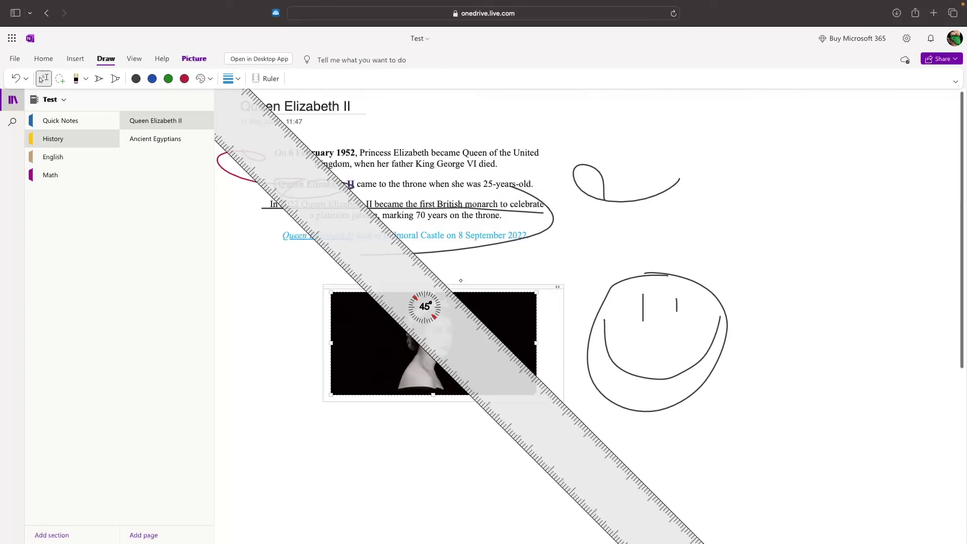
mouse_move(361, 208)
left_mouse_down()
mouse_move(451, 295)
mouse_move(540, 420)
left_mouse_up()
left_click(412, 324)
left_click_drag(427, 315, 353, 421)
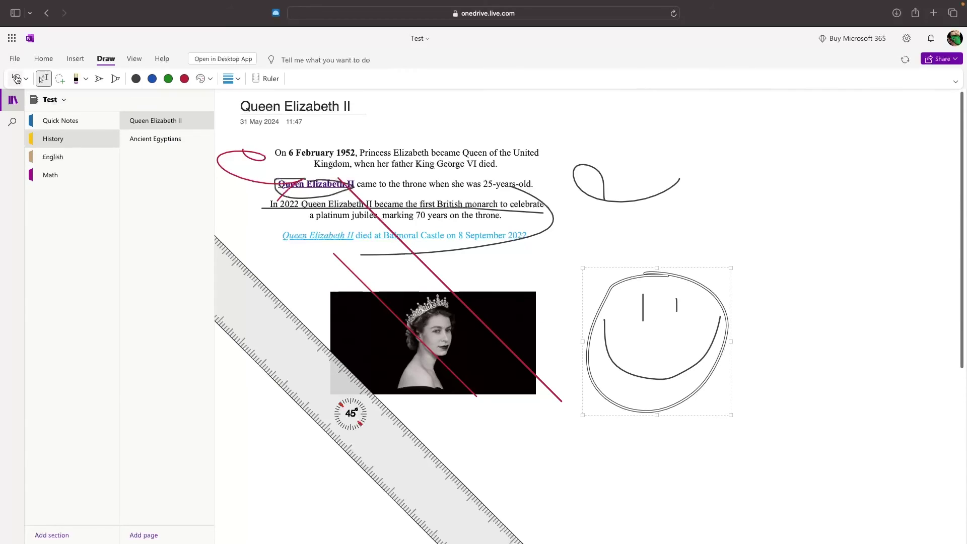
- Undo every ink stroke until the page is clean, and turn the ruler off
left_click(16, 79)
left_click(16, 79)
left_click(17, 79)
left_click(17, 79)
left_click(17, 79)
left_click(16, 79)
left_click(17, 79)
left_click(17, 79)
left_click(16, 79)
left_click(16, 79)
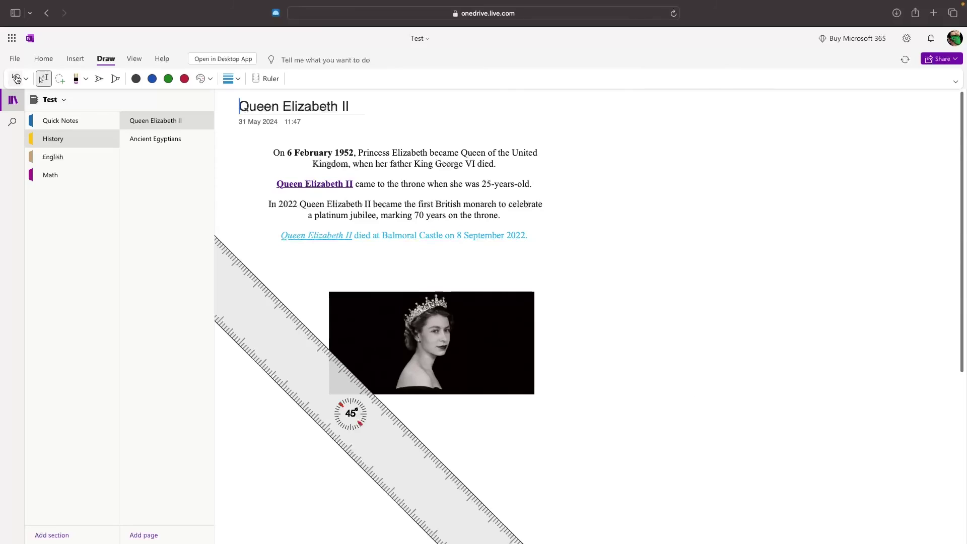
left_click(276, 82)
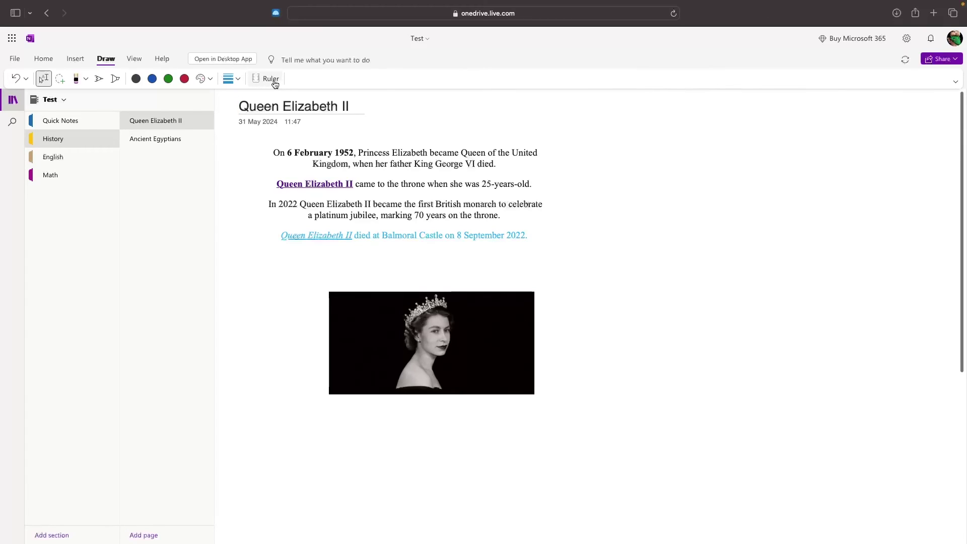
- Play the page's opening sentence aloud in Immersive Reader, pause it, and exit to the page
left_click(134, 58)
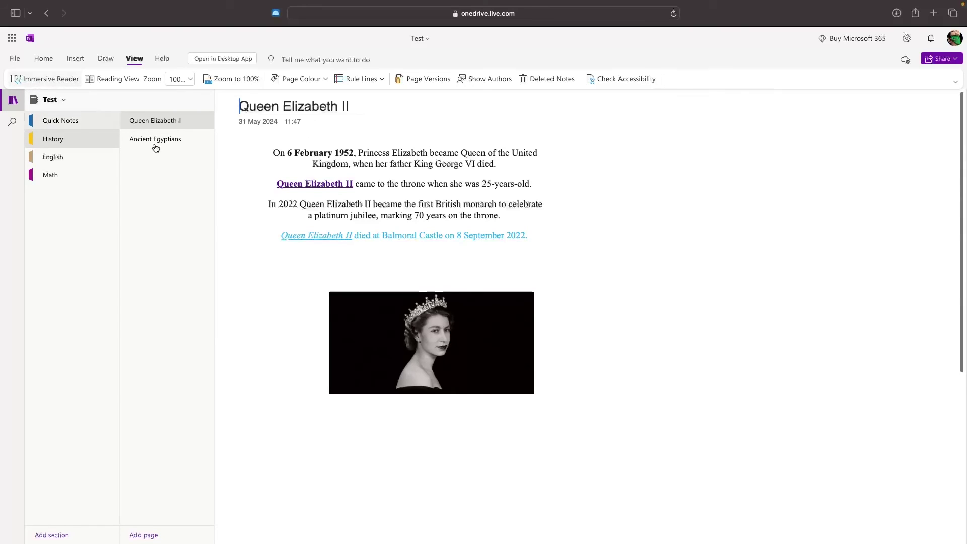
left_click(45, 79)
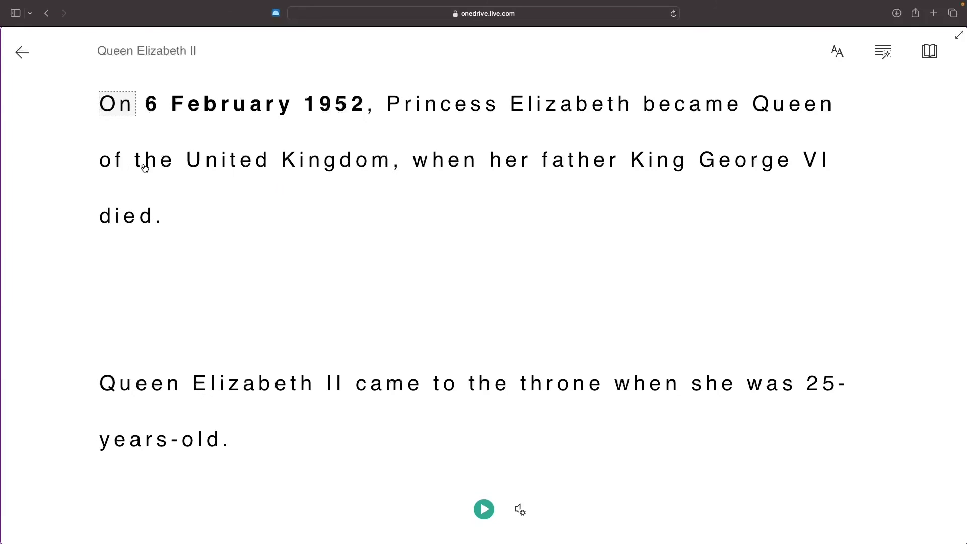
left_click(484, 509)
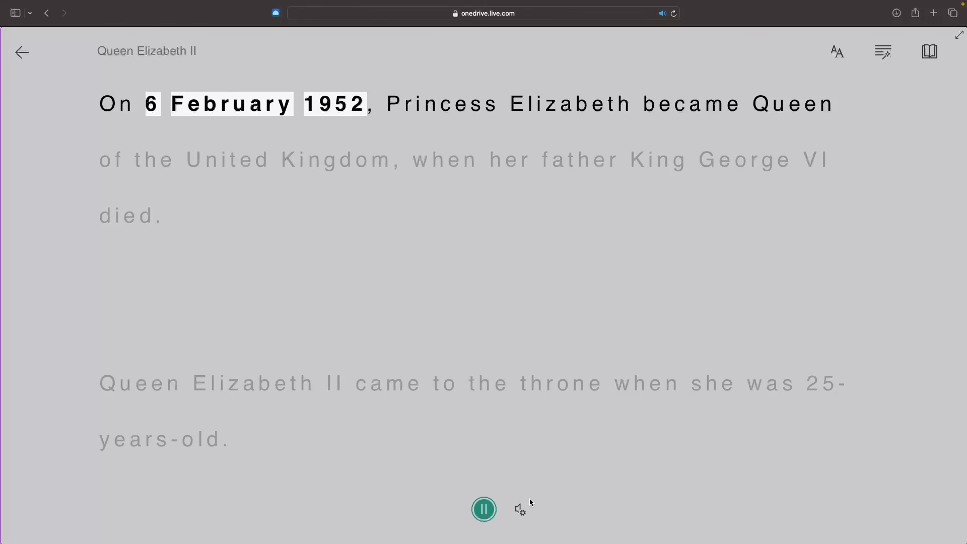
left_click(484, 509)
left_click(22, 52)
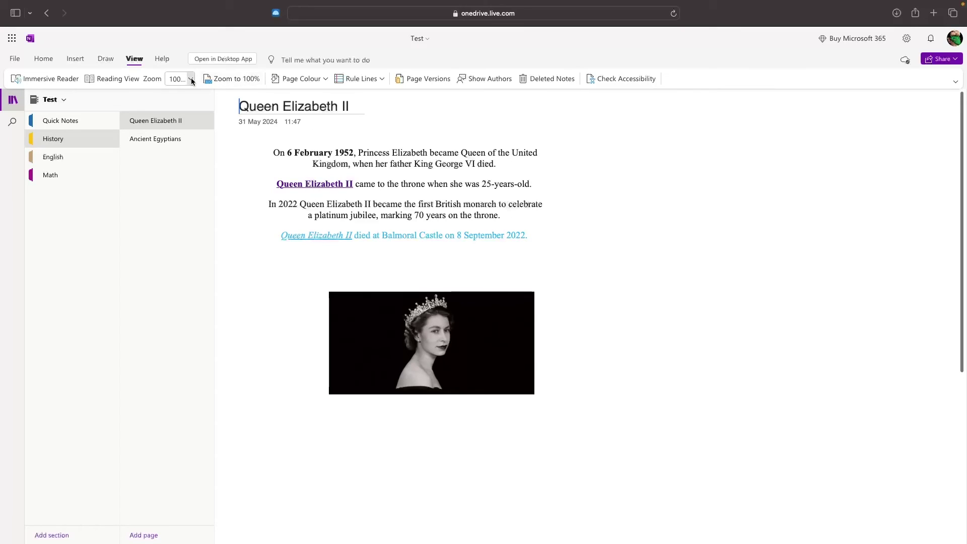
left_click(191, 78)
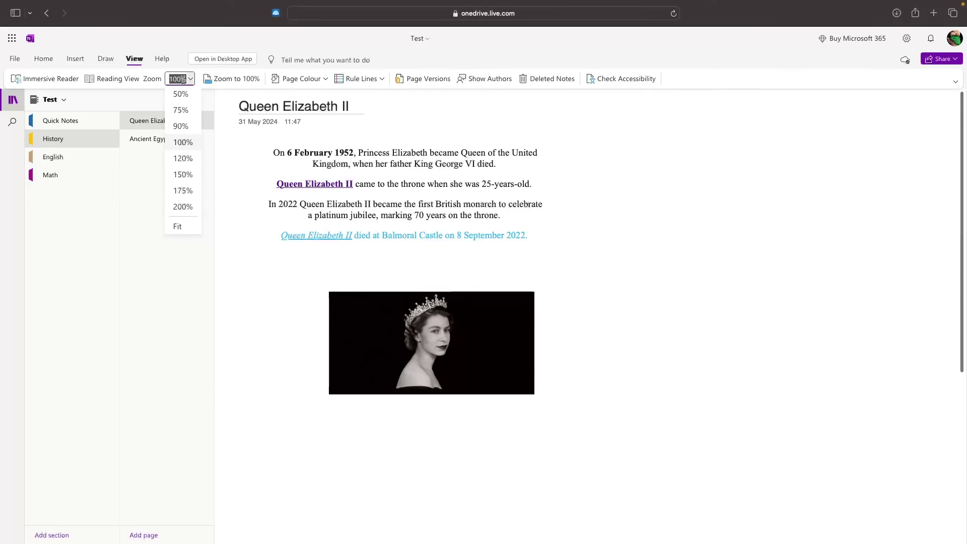
left_click(185, 206)
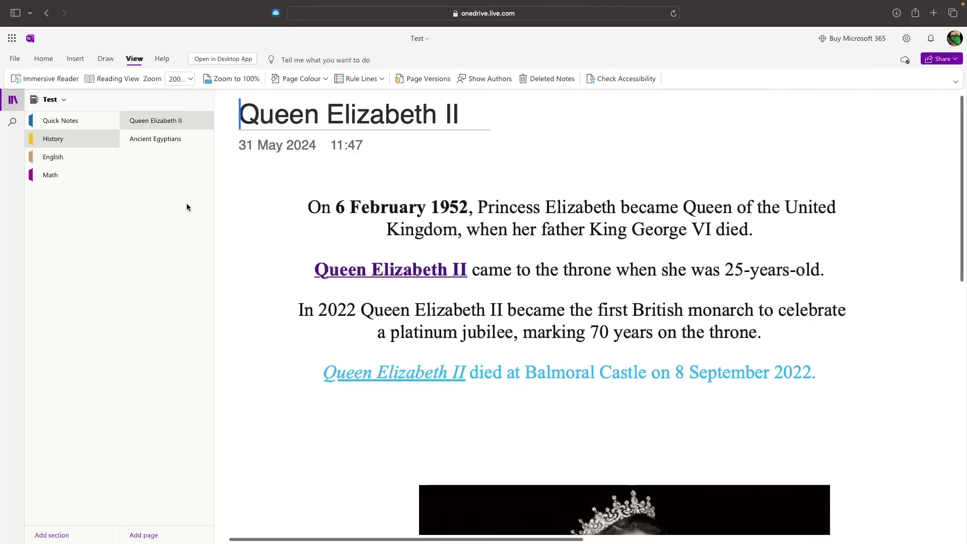
scroll(569, 302, "down", 3)
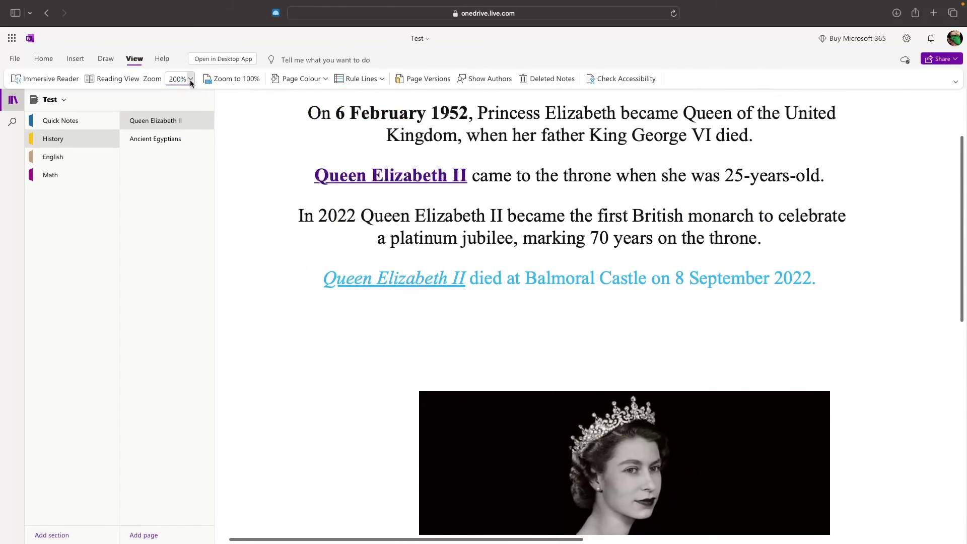
left_click(190, 79)
left_click(187, 93)
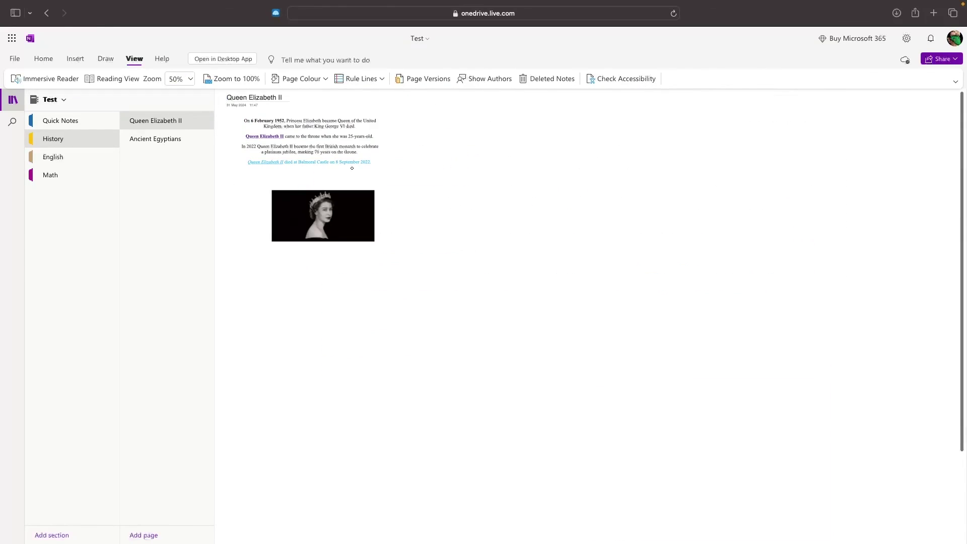
left_click(186, 79)
left_click(187, 144)
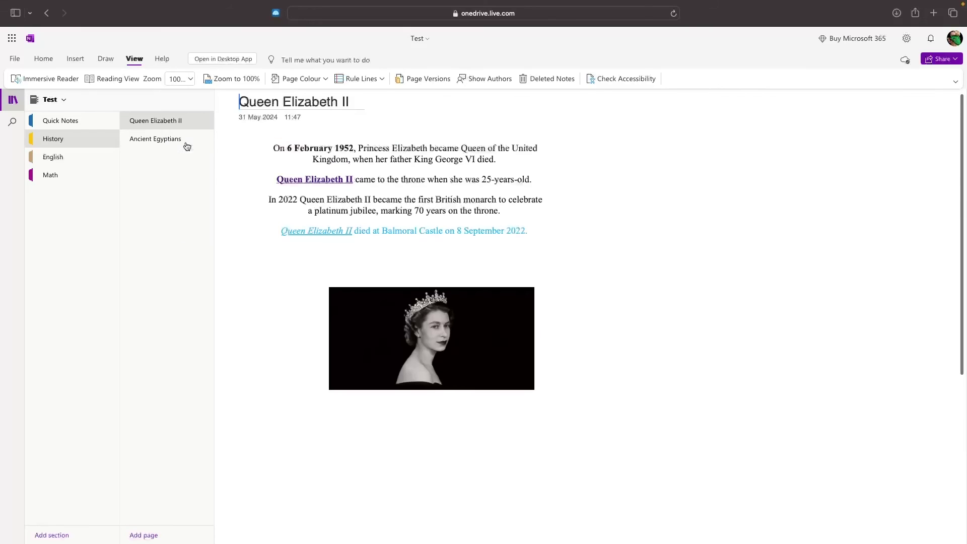
- Try Red and green page colours, settle on light blue, and add Narrow Ruled lines
left_click(300, 79)
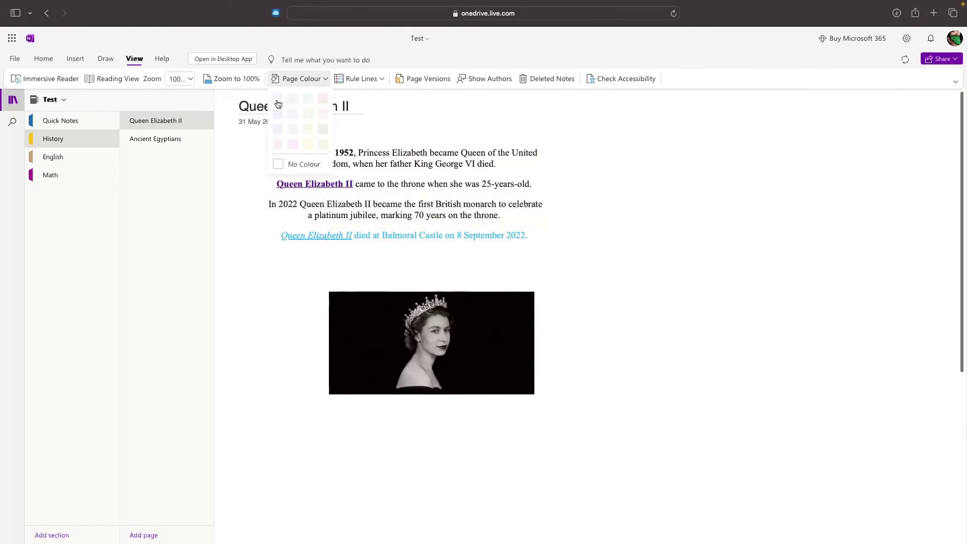
left_click(323, 102)
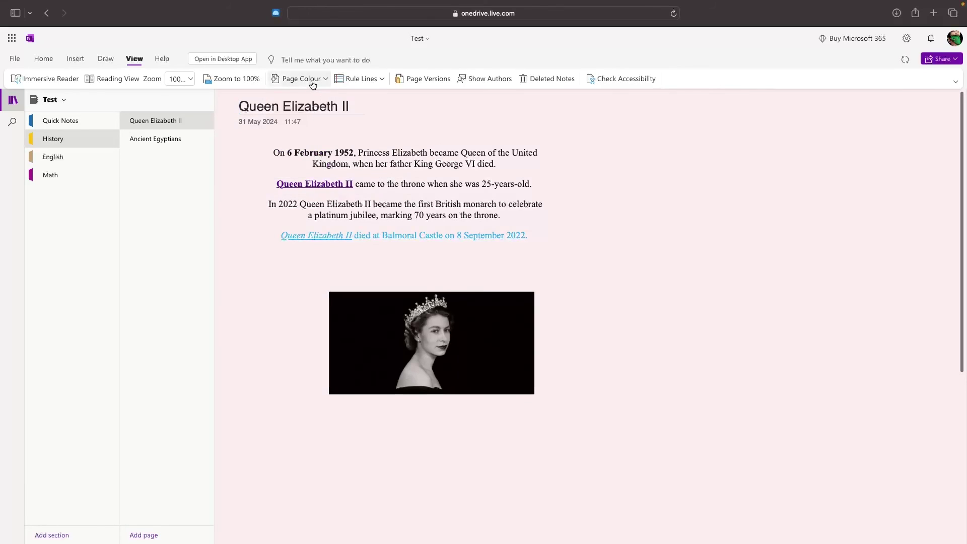
left_click(311, 80)
left_click(277, 98)
left_click(300, 79)
left_click(307, 99)
left_click(323, 80)
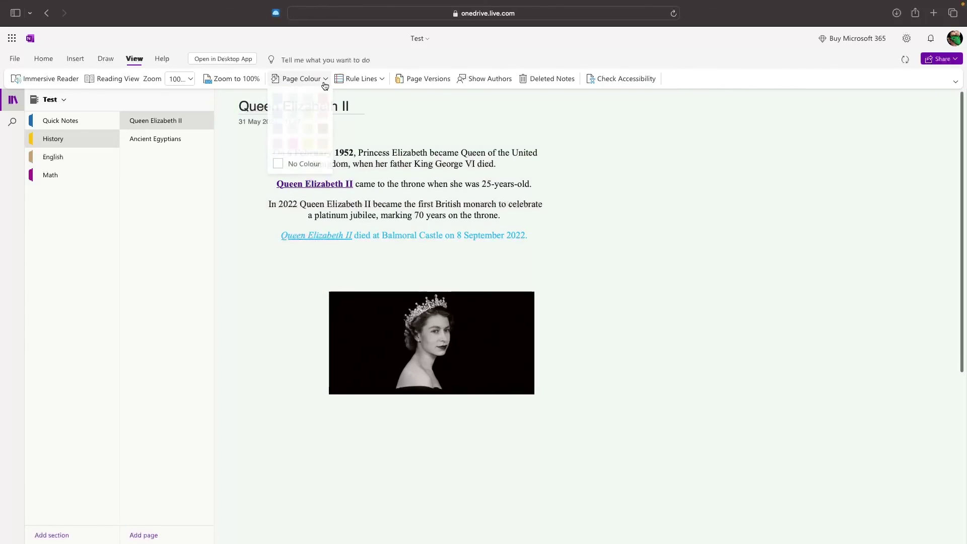
left_click(278, 100)
left_click(361, 79)
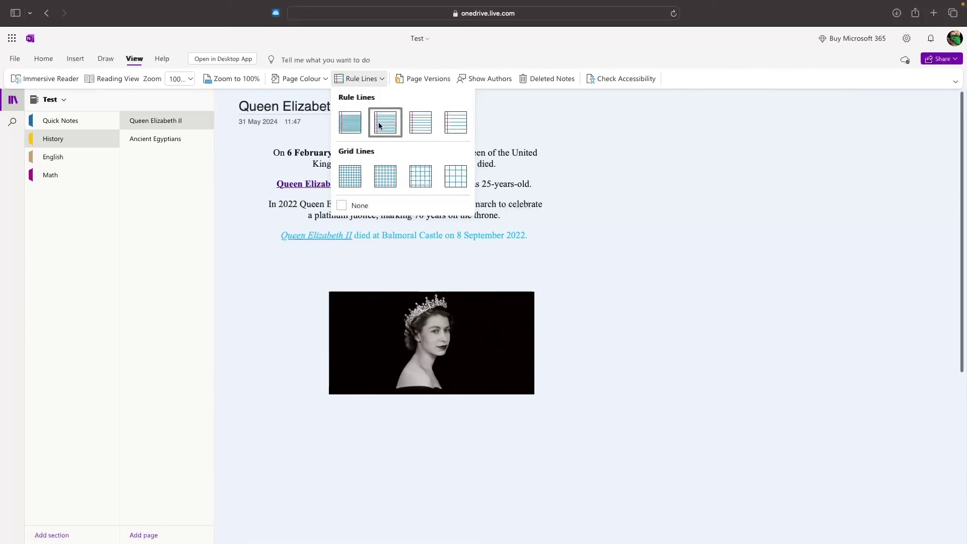
left_click(349, 124)
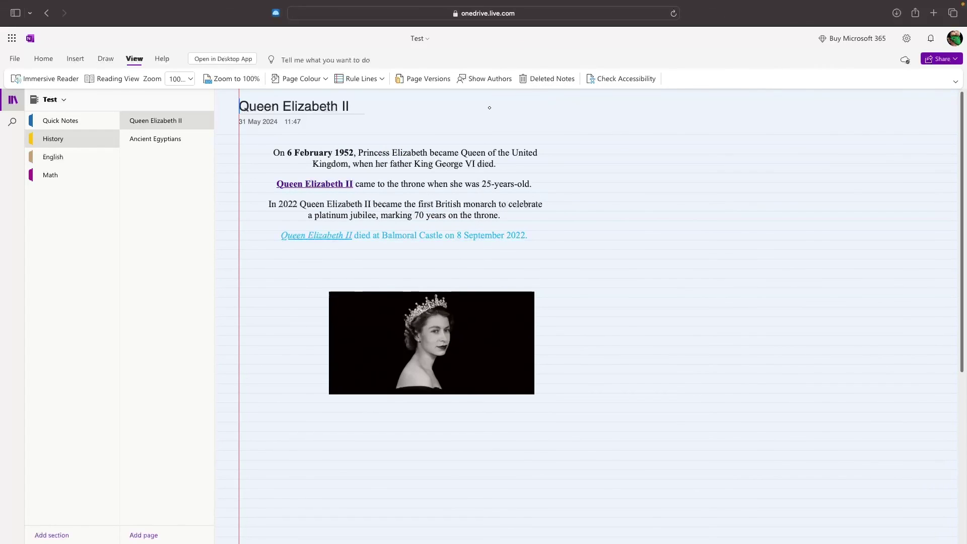
- Show the Home formatting tools and briefly check the File Info pane before returning to the page
left_click(44, 59)
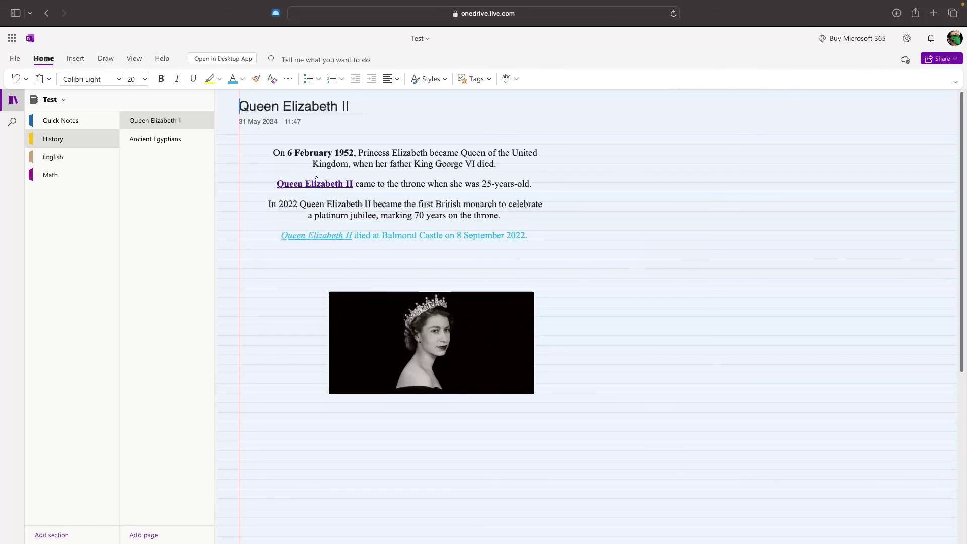
left_click(14, 59)
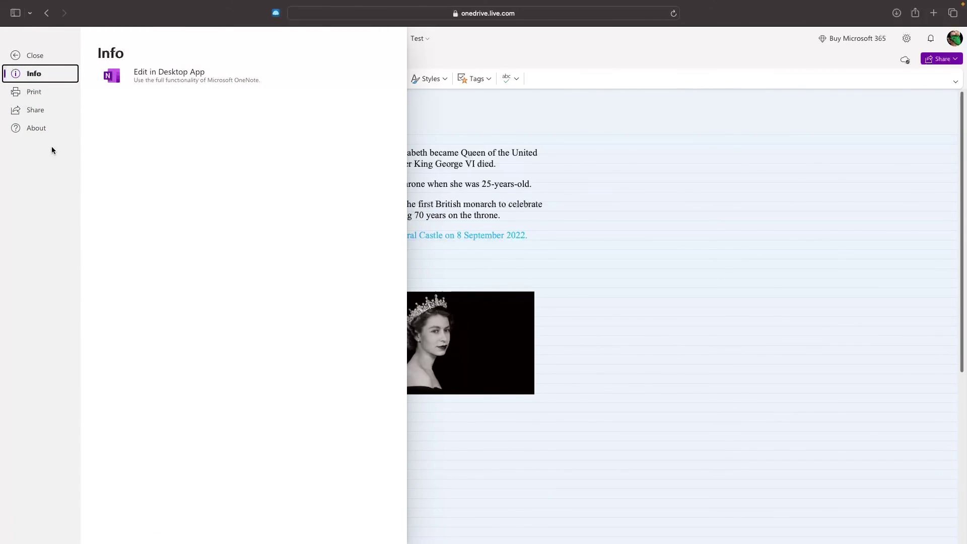
left_click(505, 257)
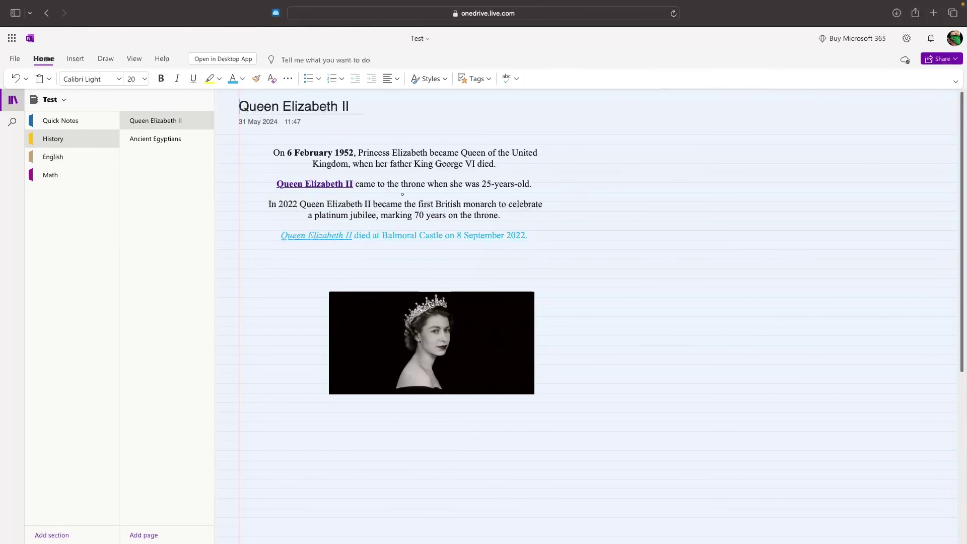
- Launch OneNote from the app launcher in a new tab and show History's Queen Elizabeth II page
left_click(11, 39)
left_click(179, 149)
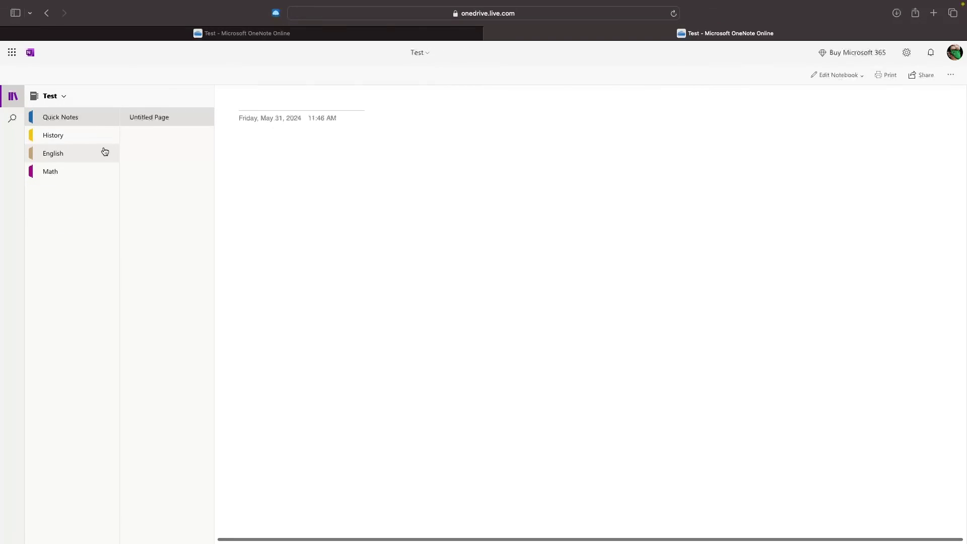
left_click(52, 140)
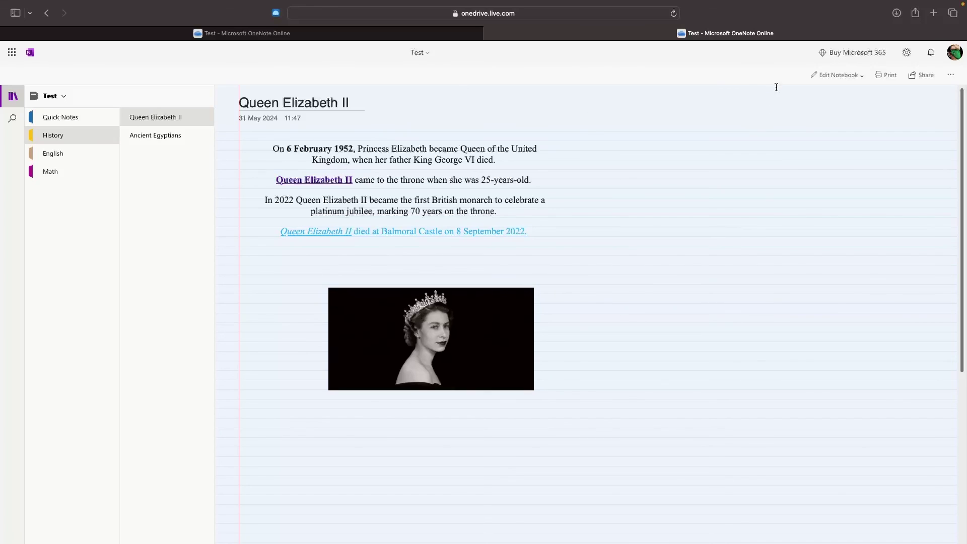
- Switch the Test notebook to edit mode and look over the File pane's Share and Print options
left_click(834, 77)
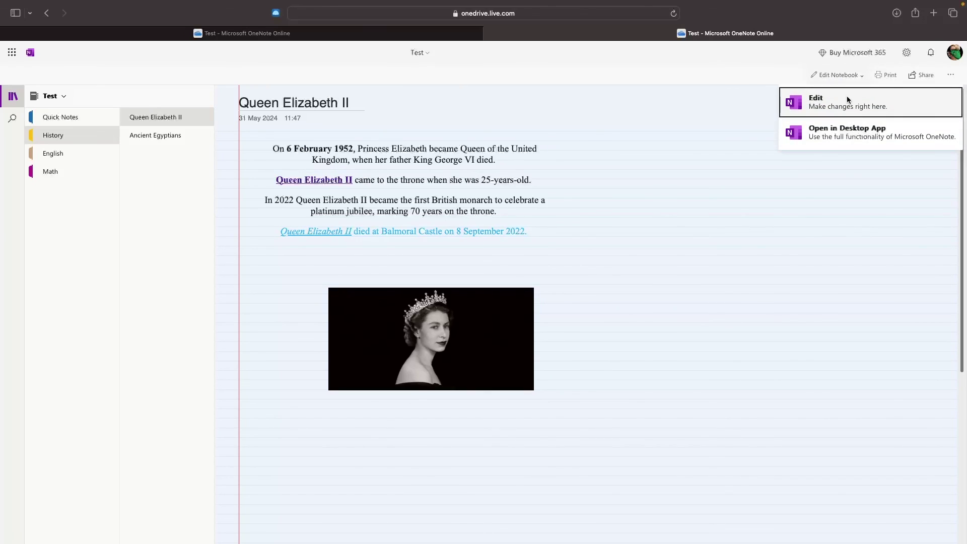
left_click(847, 96)
left_click(14, 72)
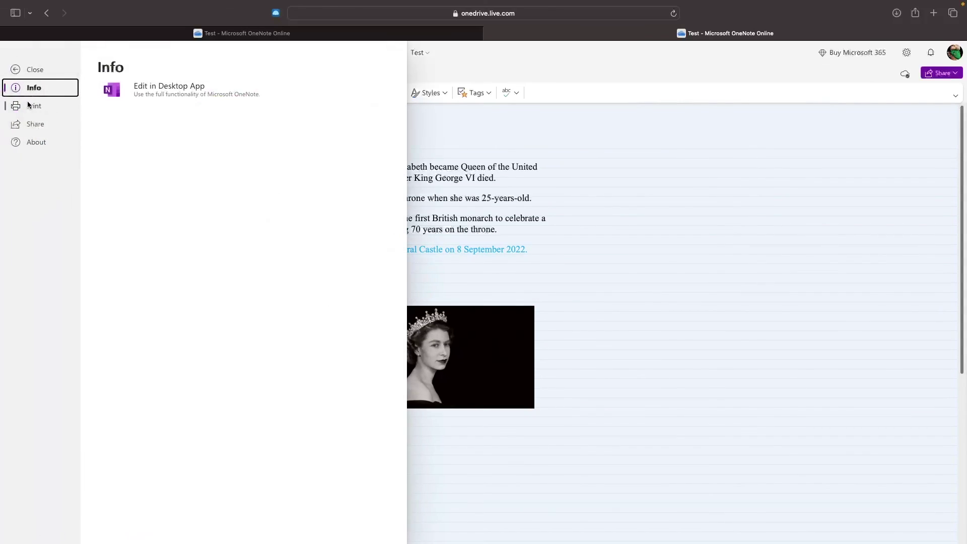
left_click(31, 125)
left_click(33, 106)
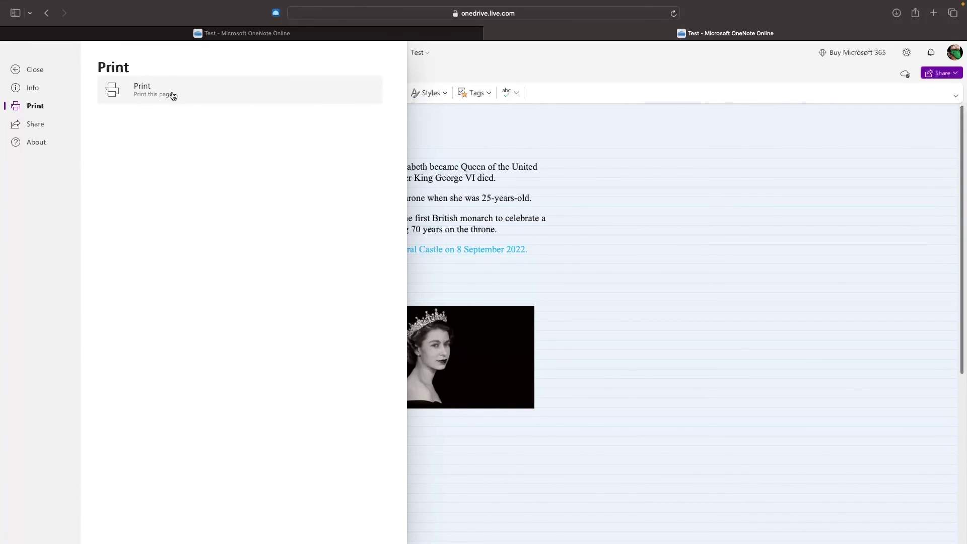
- Open Share with People to send an anyone-can-edit link to the notebook
left_click(35, 125)
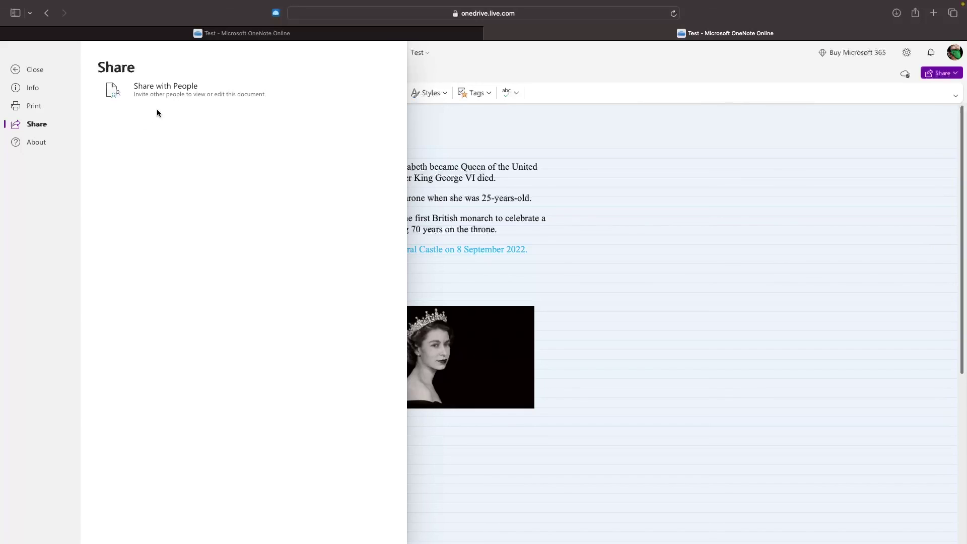
left_click(166, 91)
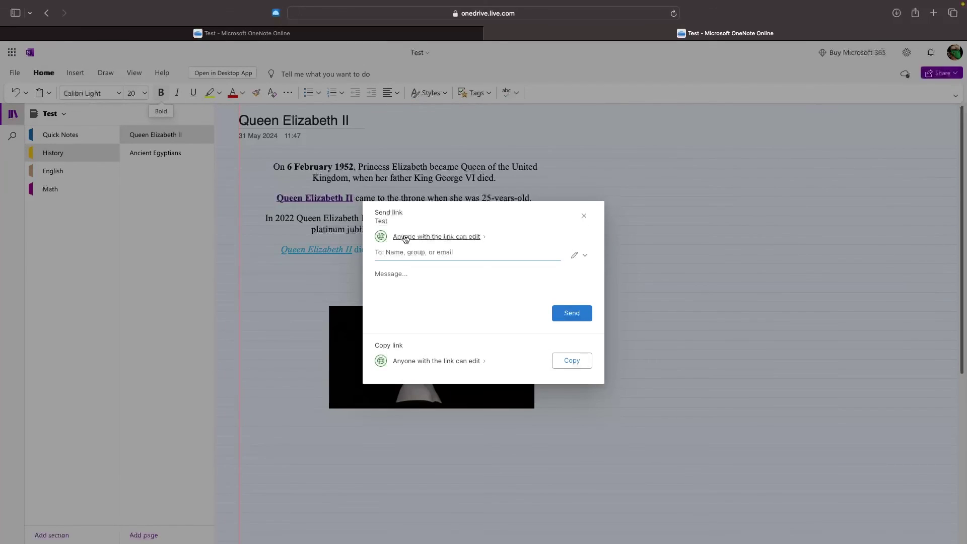
left_click(430, 258)
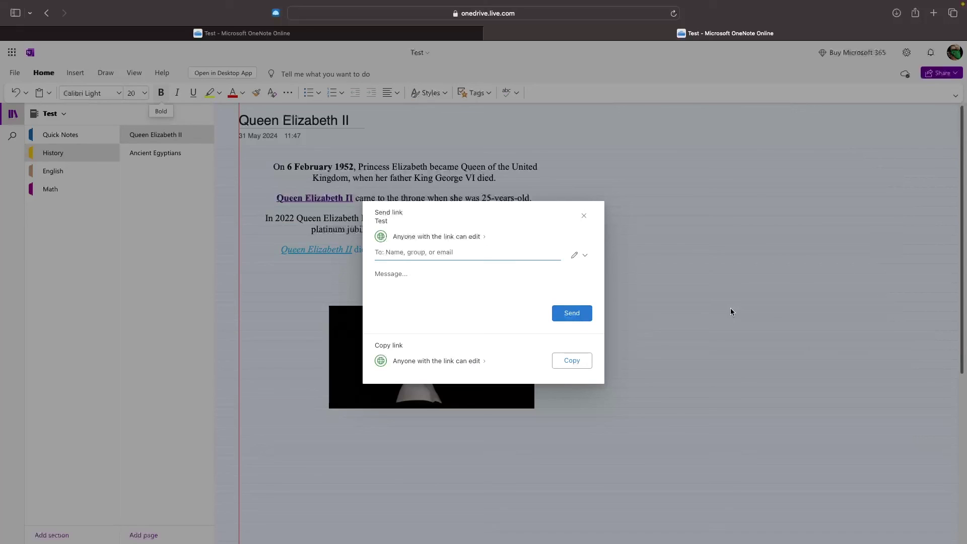